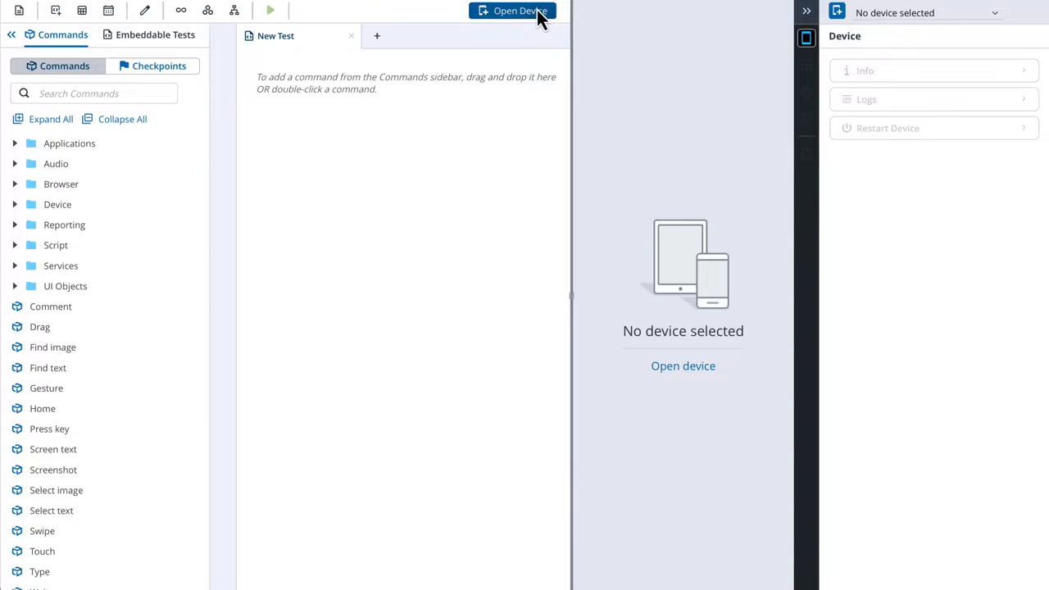
- Open the available Apple iPhone-8 running iOS 15.0 in the device area
click(537, 12)
click(291, 343)
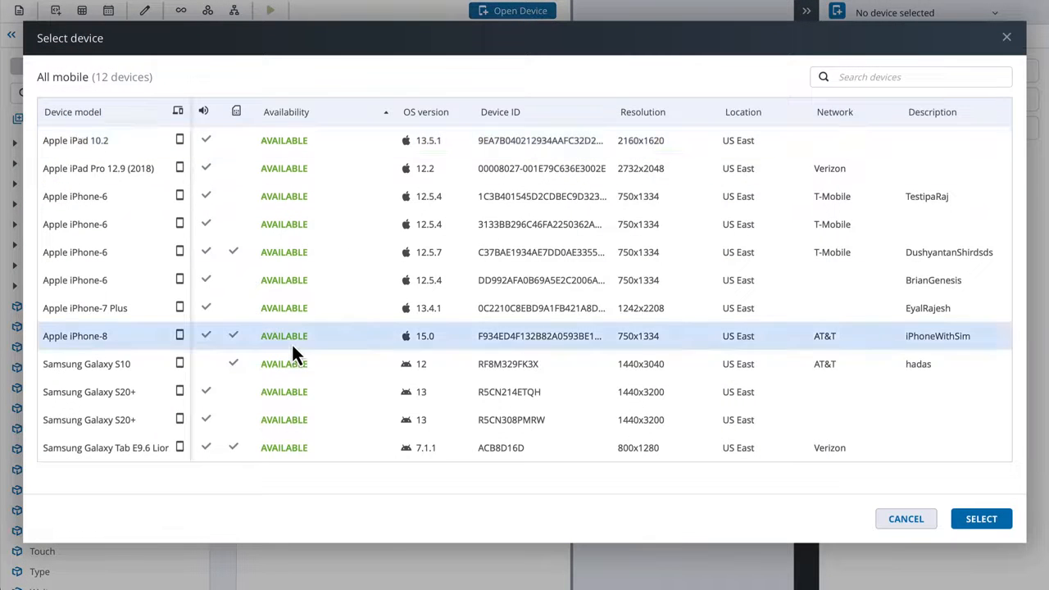
click(980, 521)
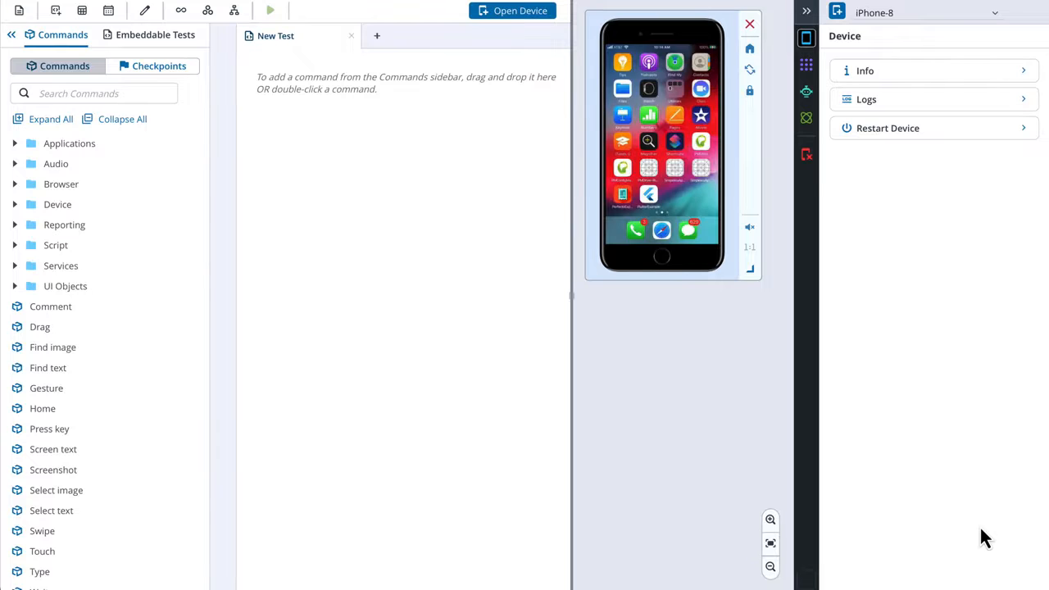
- Collapse the device details pane and open the first available Apple iPhone-6 on iOS 12.5.4 with T-Mobile as a second device
click(806, 10)
click(571, 11)
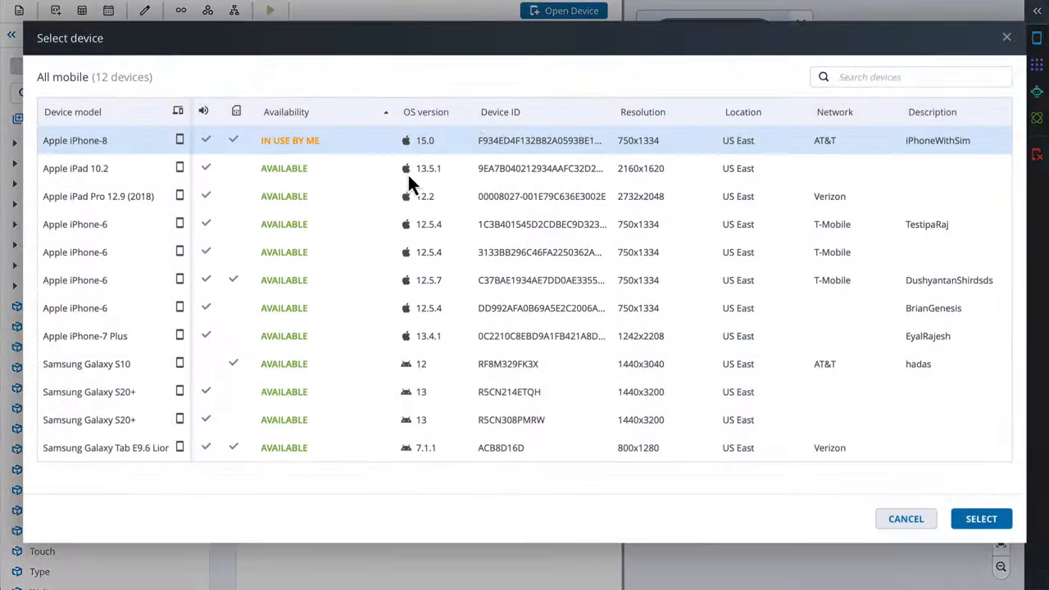
click(238, 224)
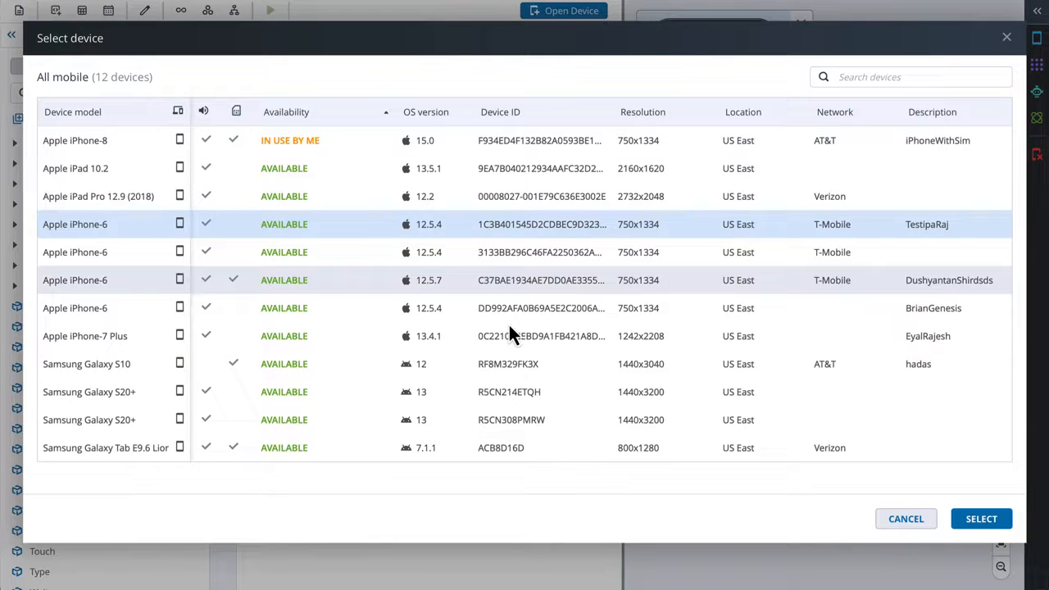
click(988, 525)
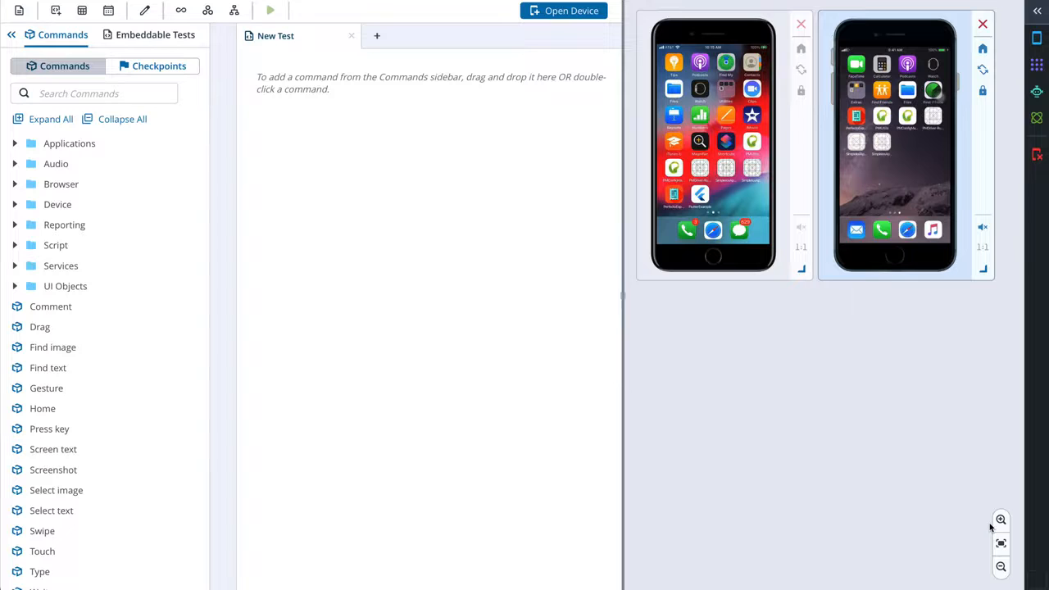
- Open the Apple iPad Pro 12.9 (2018) as a third device alongside the two iPhones
click(584, 20)
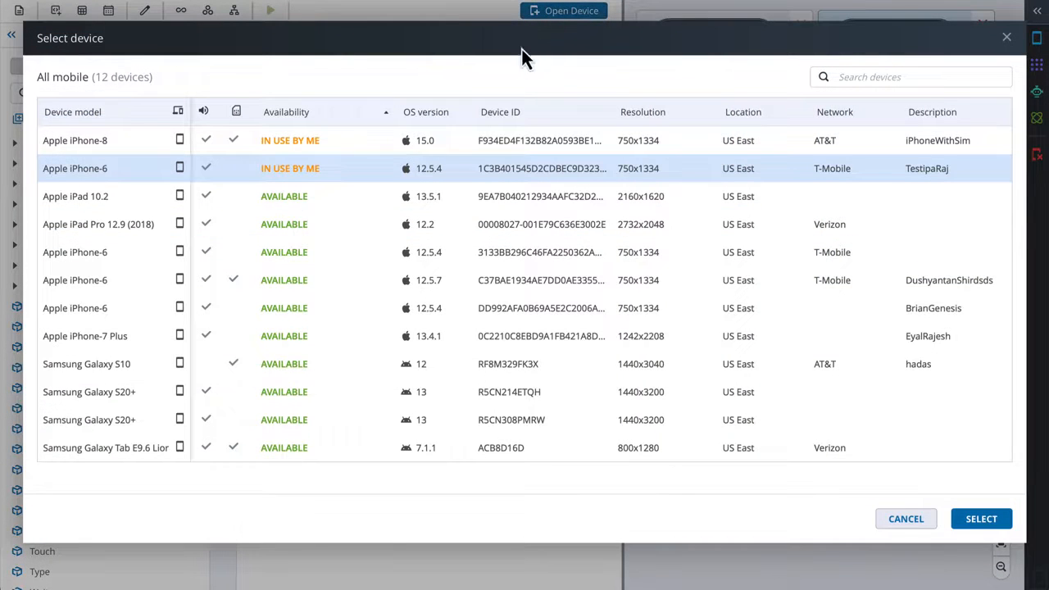
click(331, 231)
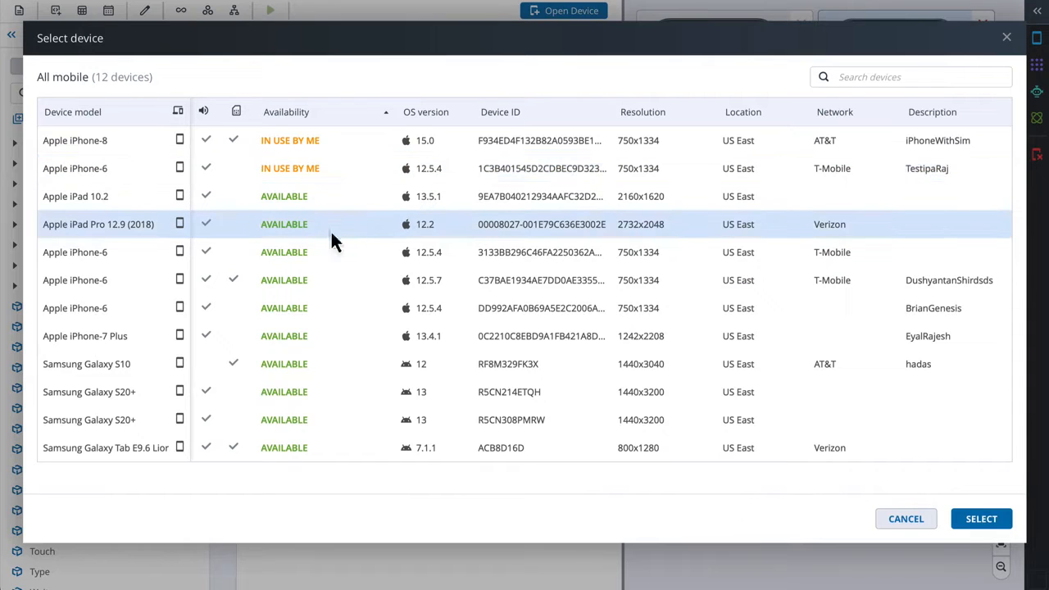
click(971, 521)
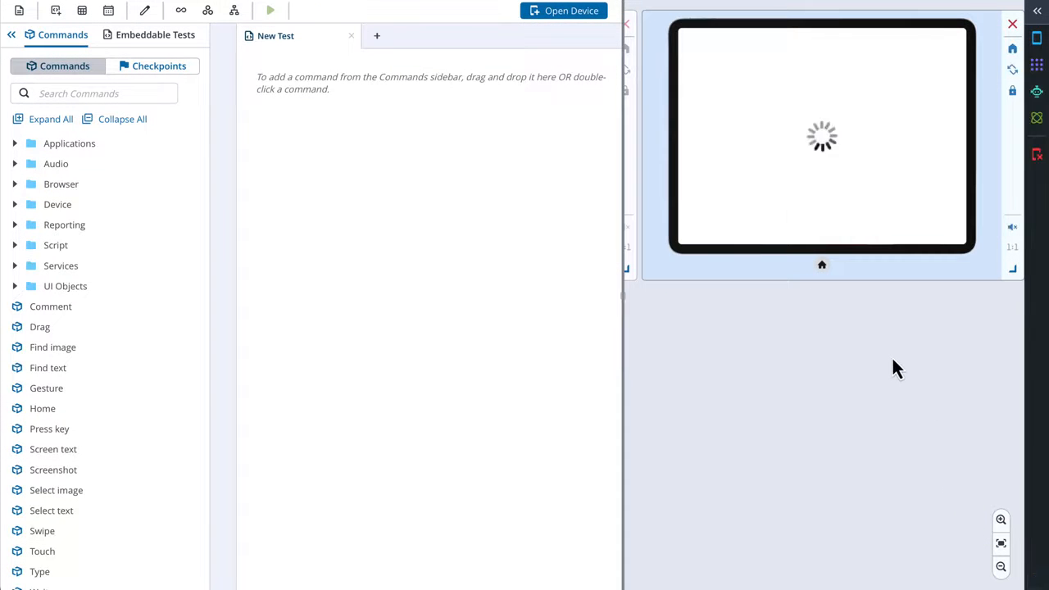
- Fit the open devices to the workspace and place the iPad Pro below the two iPhones
scroll(892, 359, left, 4)
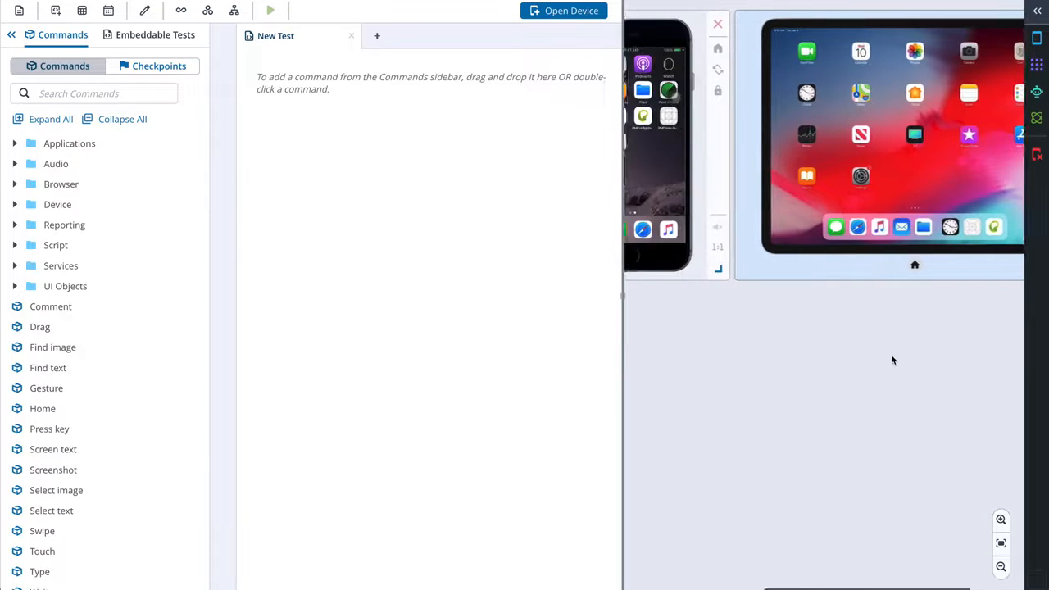
scroll(892, 361, left, 1)
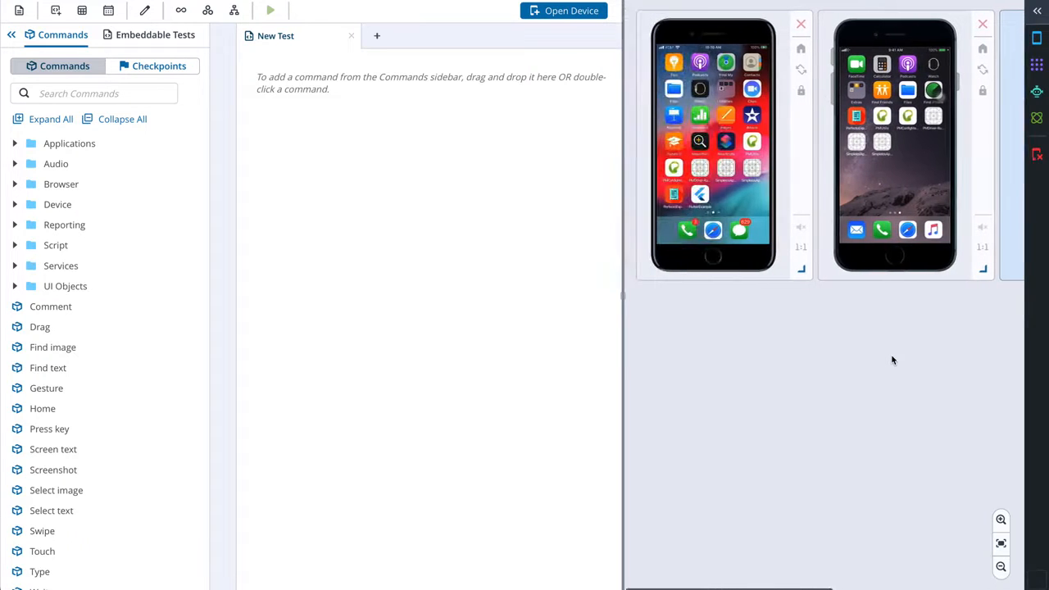
click(1002, 542)
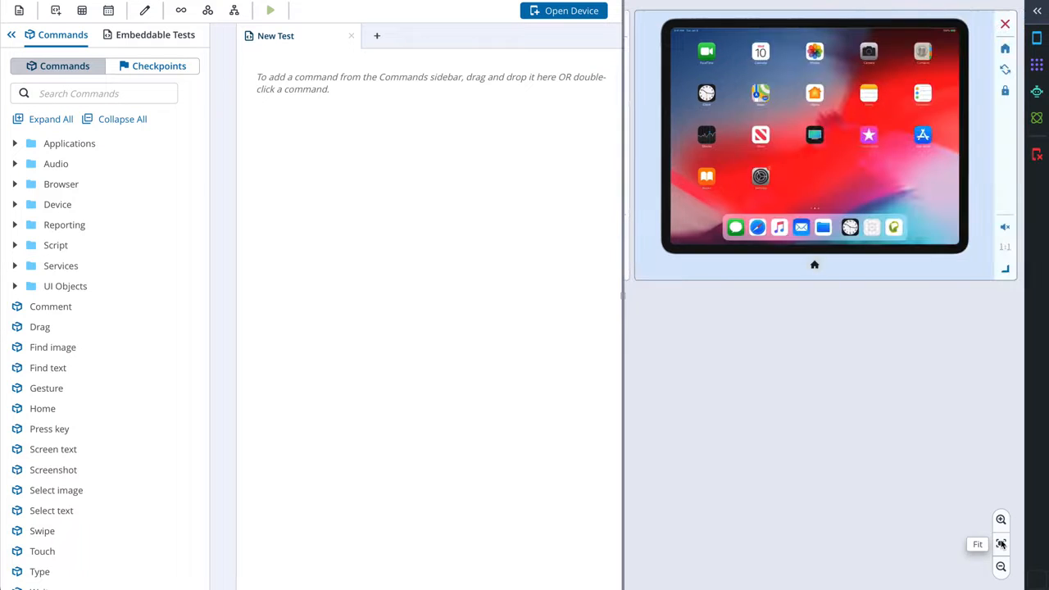
drag(889, 271, 812, 524)
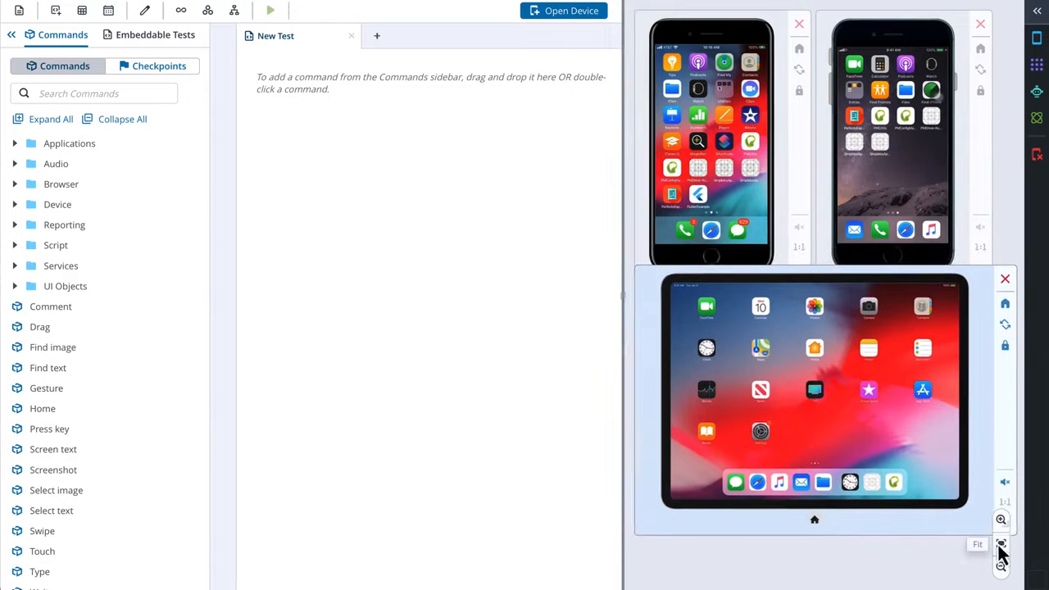
drag(982, 429, 990, 453)
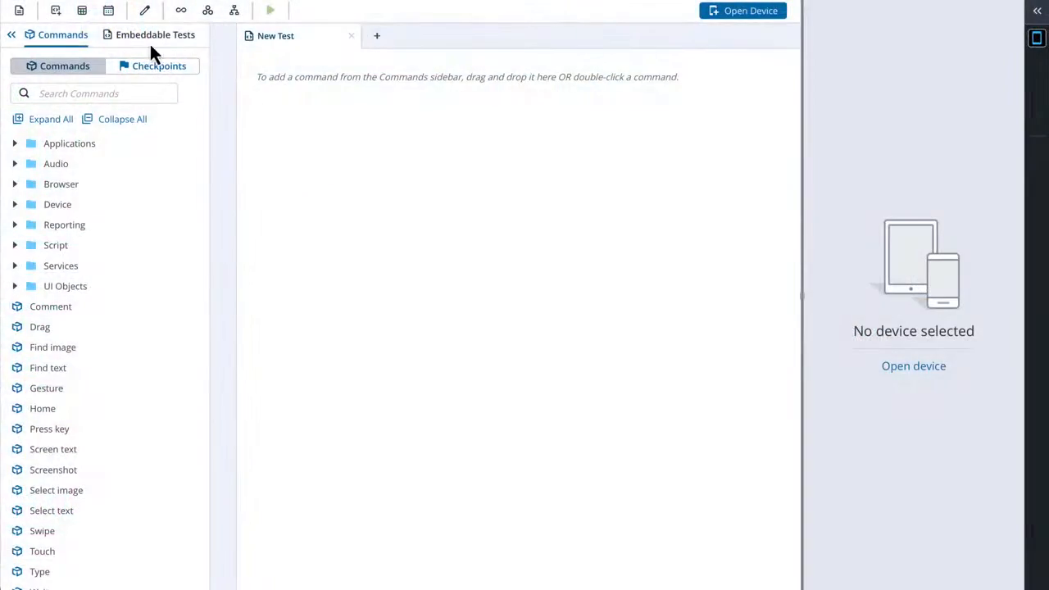
- Start a new scheduled job and name it Example 1
click(109, 14)
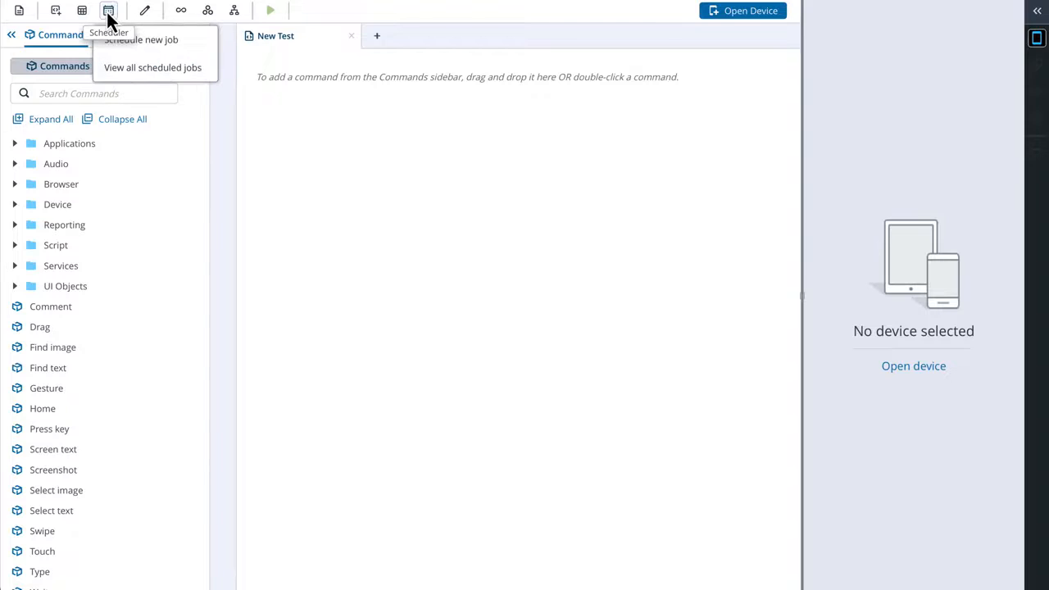
click(157, 47)
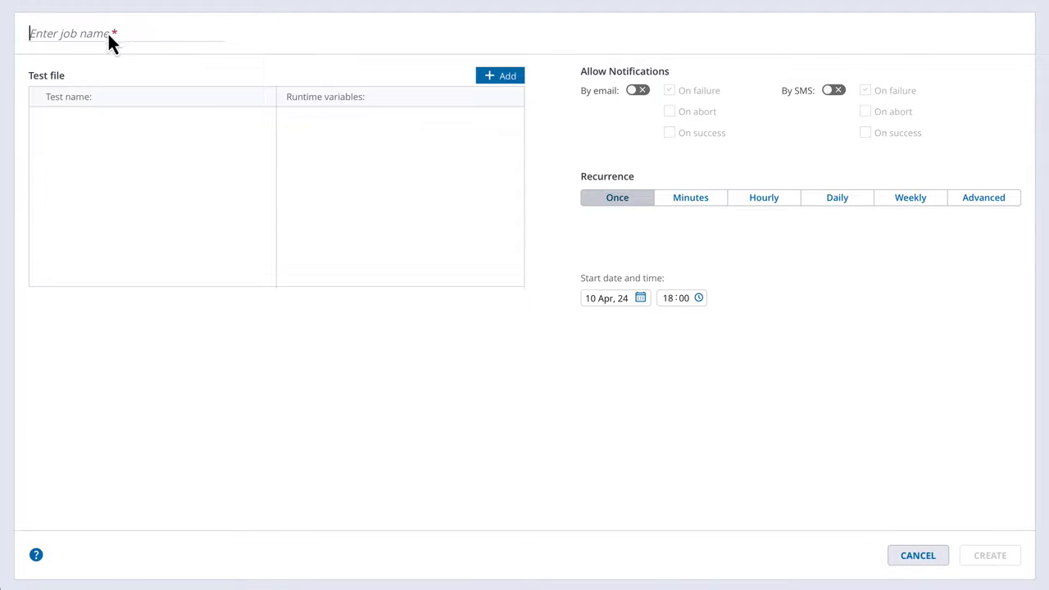
text(Example 1)
- Add Web test from the My Tests folder as the job's test file
click(495, 78)
click(160, 204)
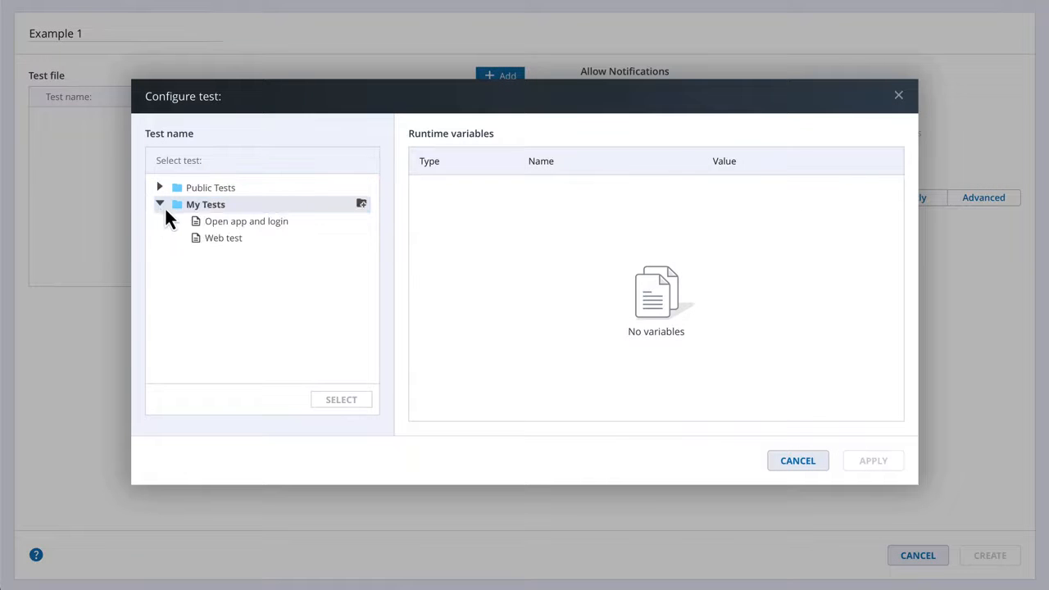
click(232, 240)
click(339, 400)
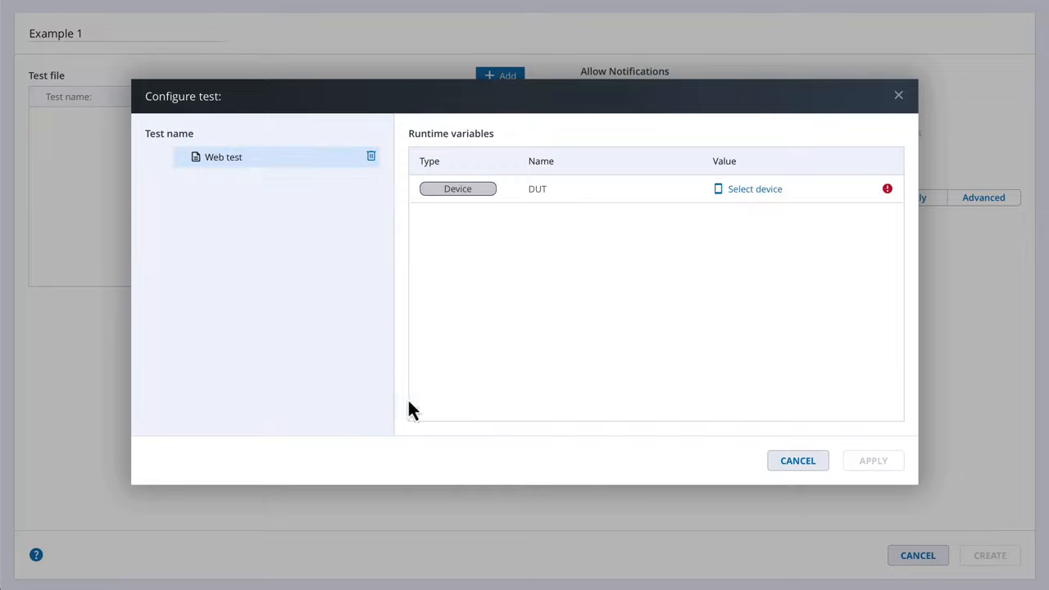
- Assign the Apple iPhone-8 to the test's DUT variable and turn on email notifications for failures
click(743, 195)
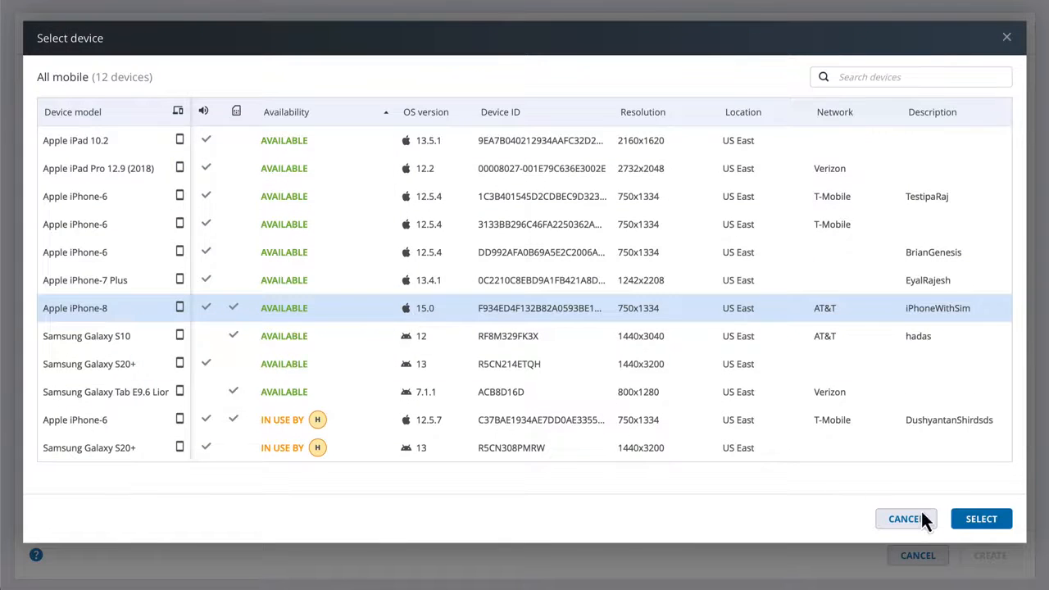
click(980, 520)
click(873, 461)
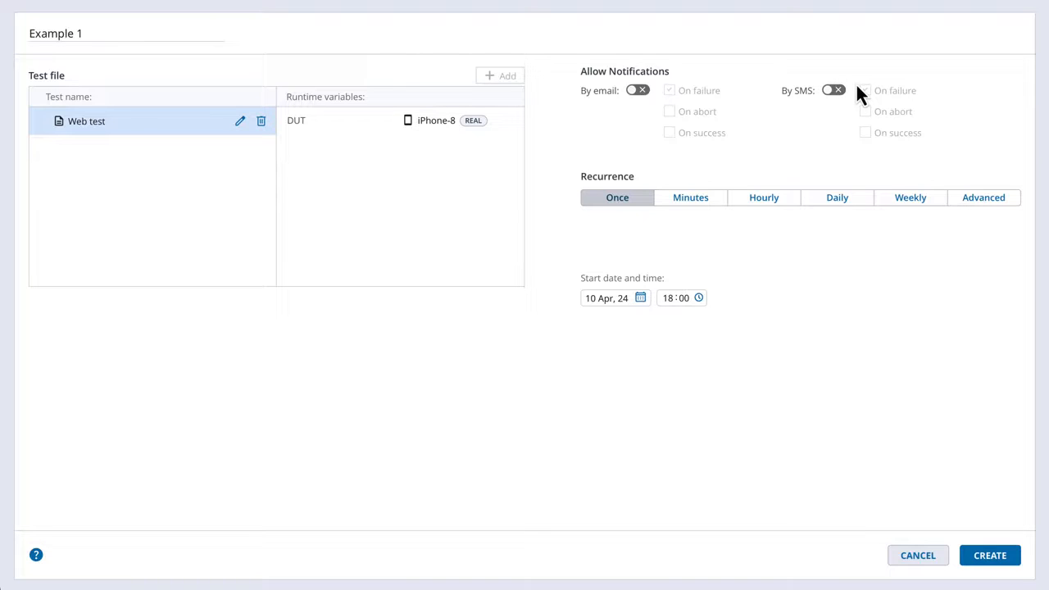
click(643, 90)
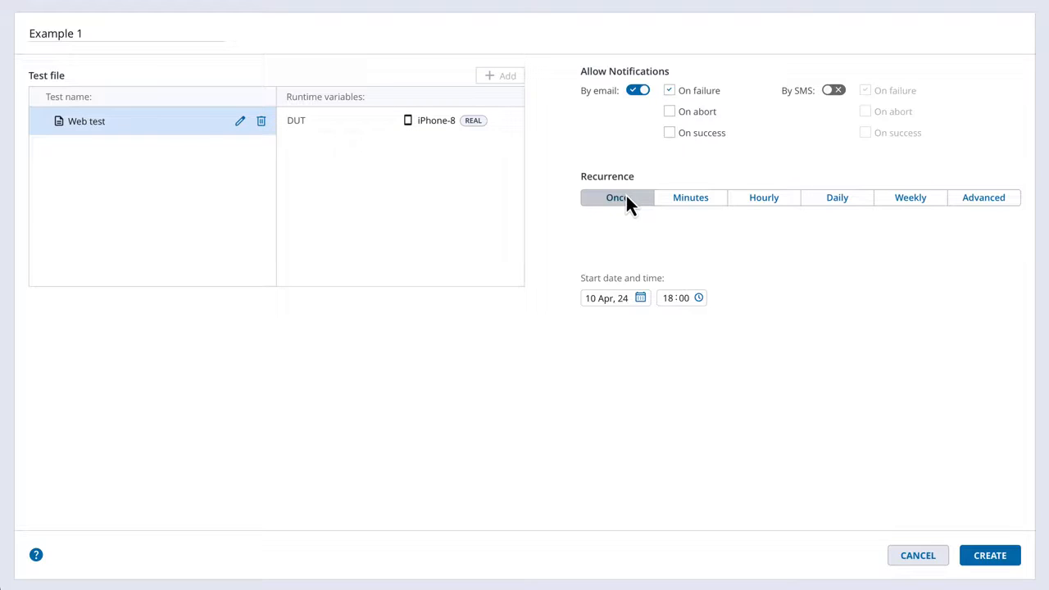
- Try the minutes, hourly, daily and weekly recurrence options, choosing Thursday, Friday and Saturday for the weekly schedule
click(684, 201)
click(763, 203)
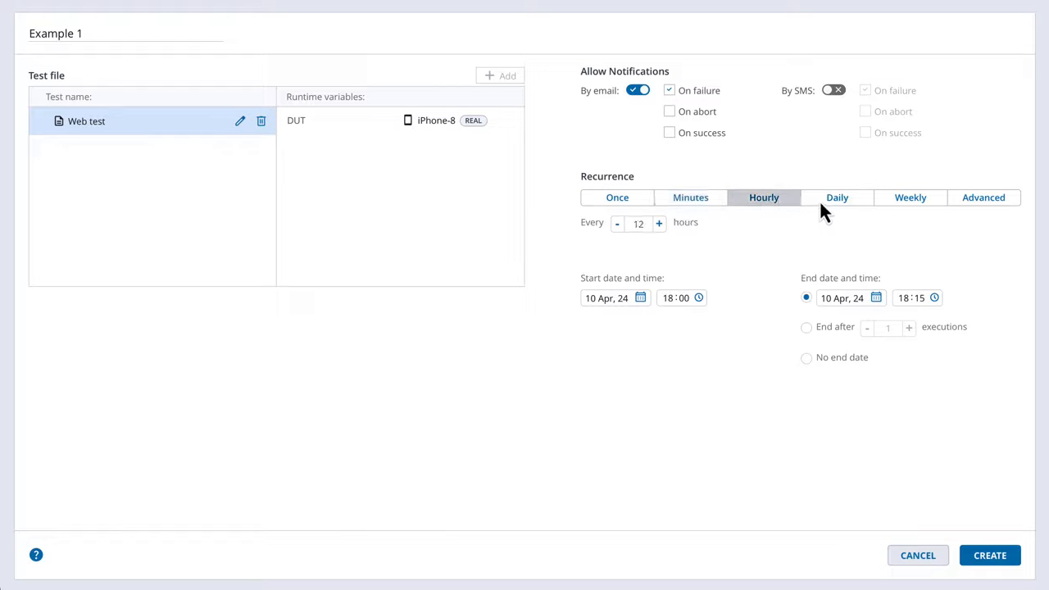
click(830, 204)
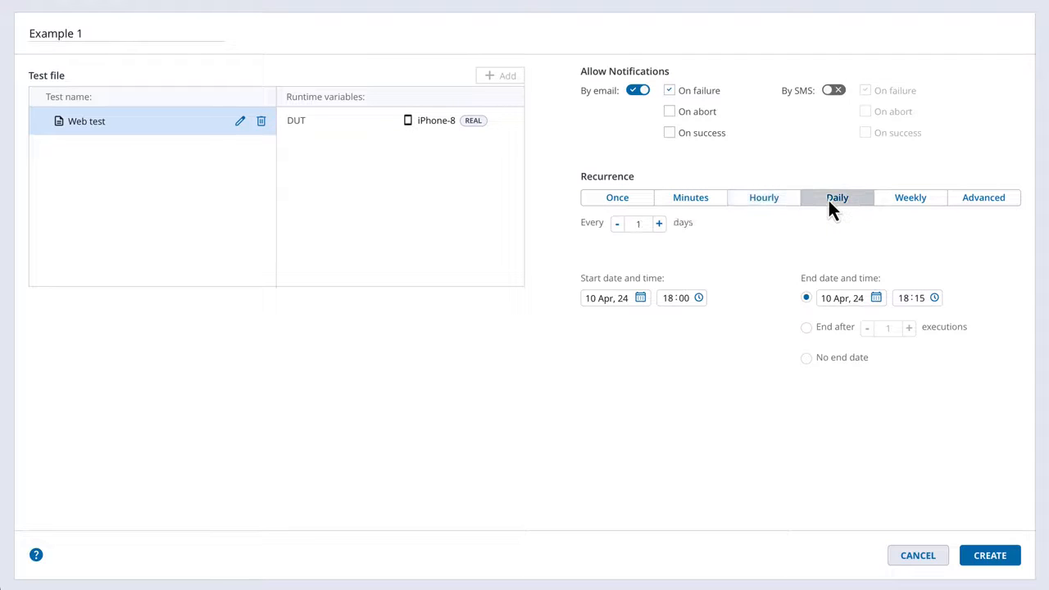
click(892, 203)
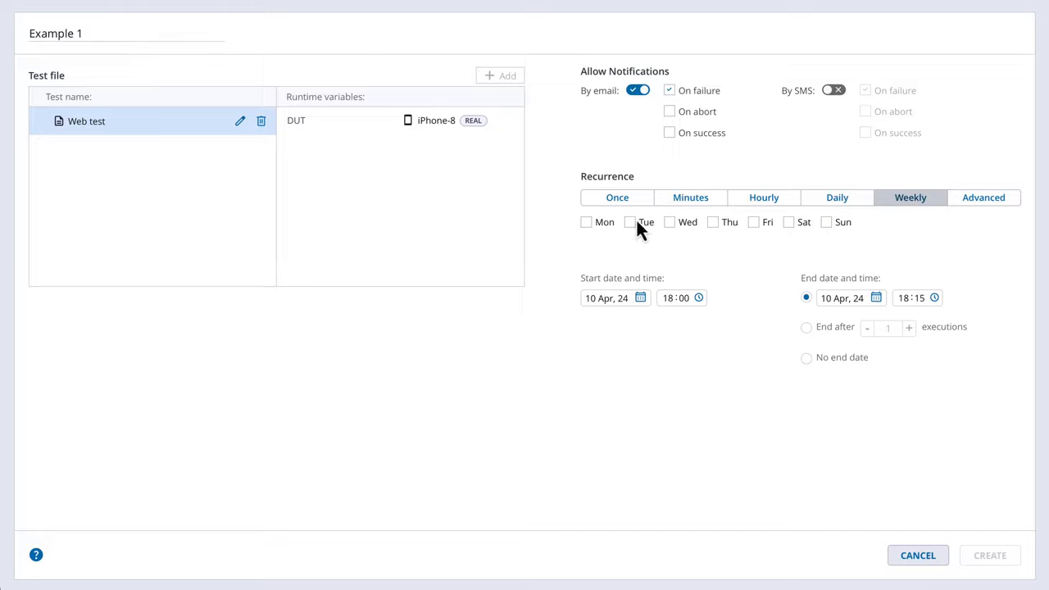
click(712, 222)
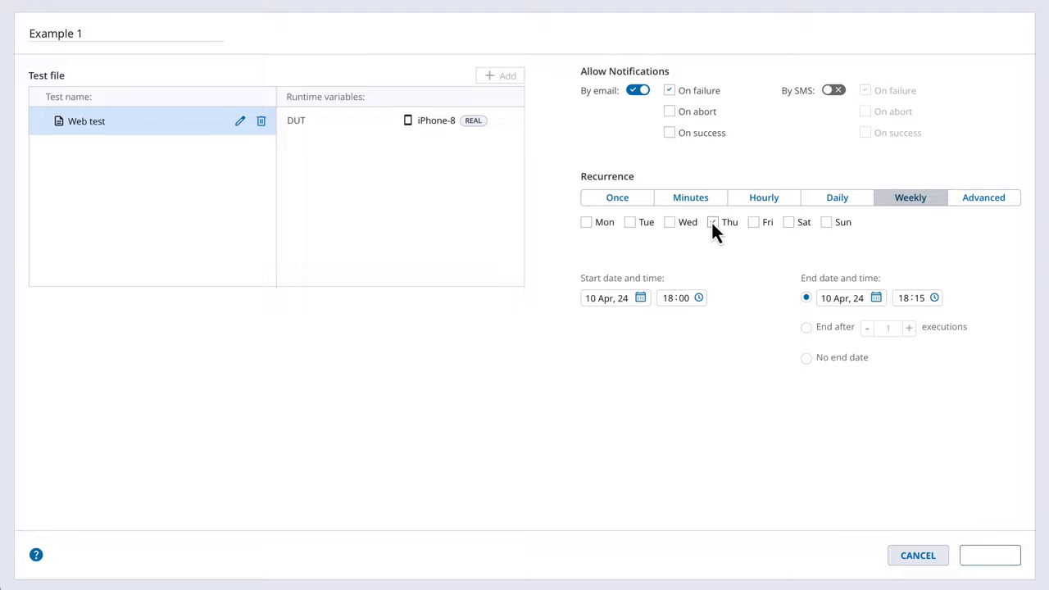
click(790, 223)
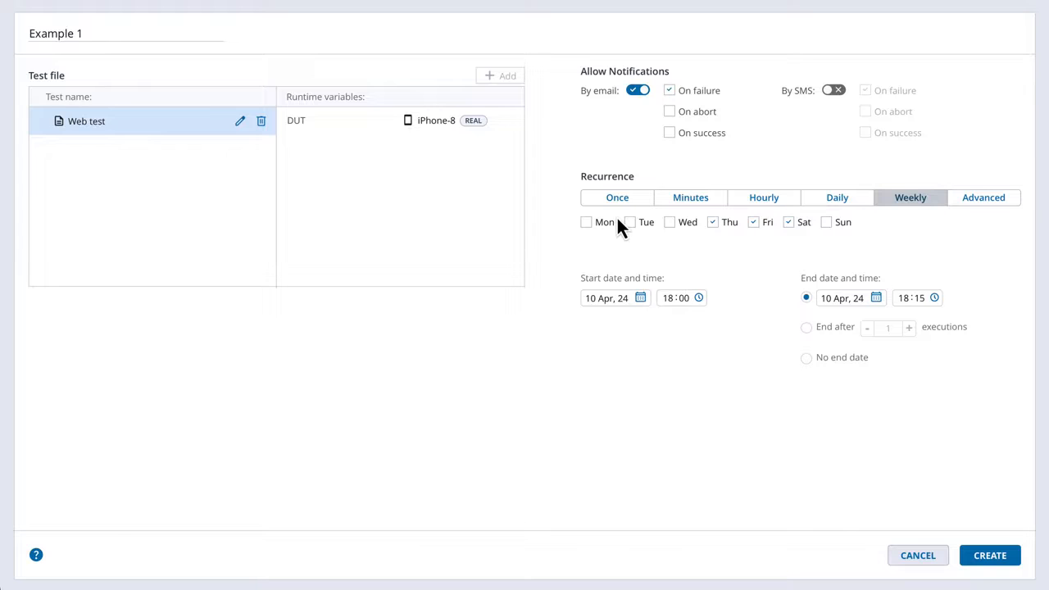
- Try the advanced cron recurrence with an end after a set number of executions and with no end date
click(995, 203)
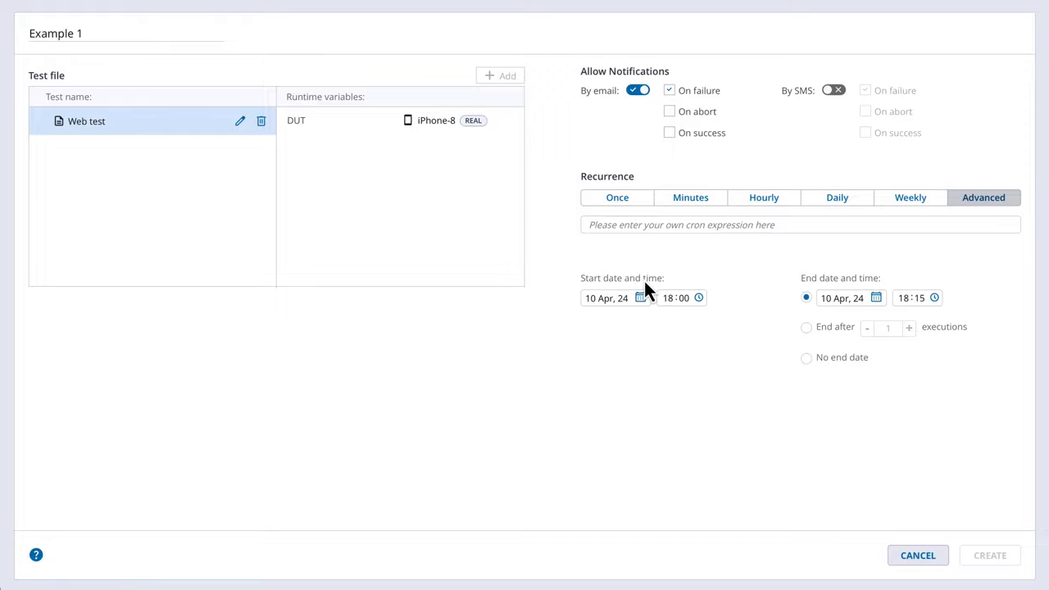
click(807, 328)
click(808, 358)
mouse_move(885, 360)
- Create the Example 1 job with its recurrence set to Once and open the list of all scheduled jobs
click(619, 200)
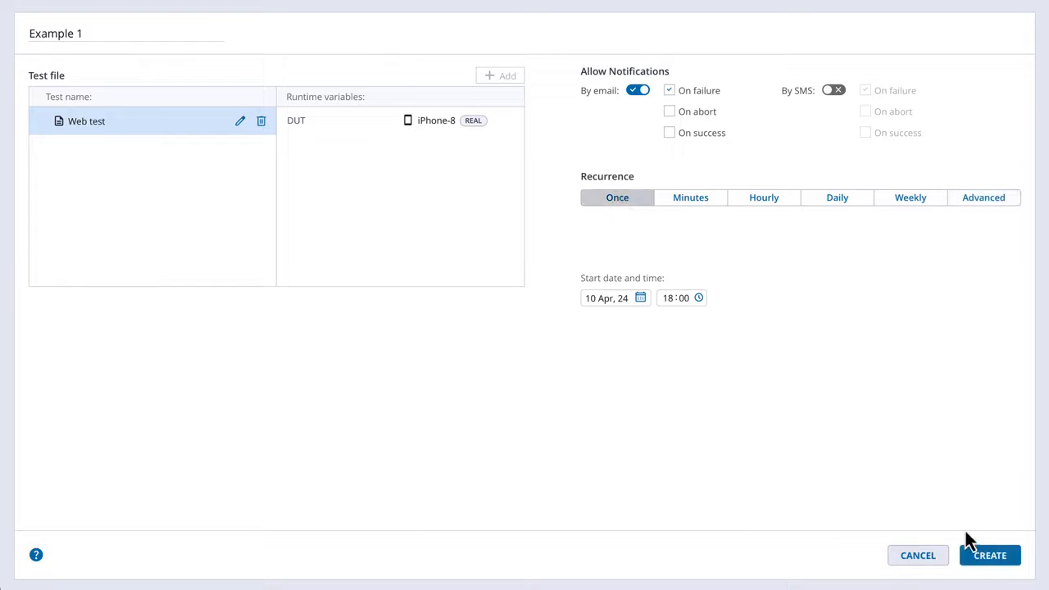
click(984, 561)
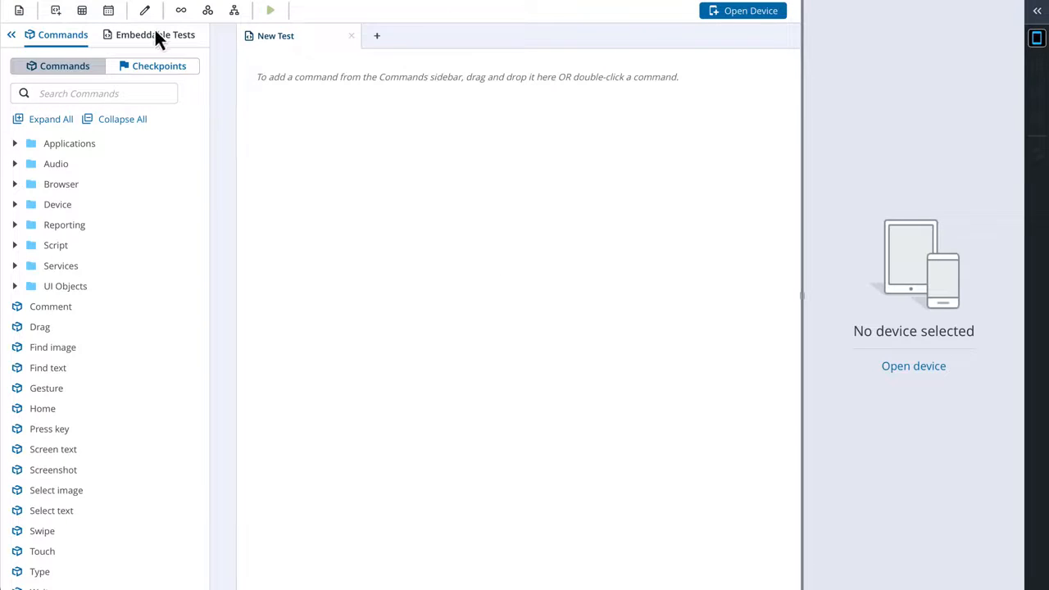
click(109, 13)
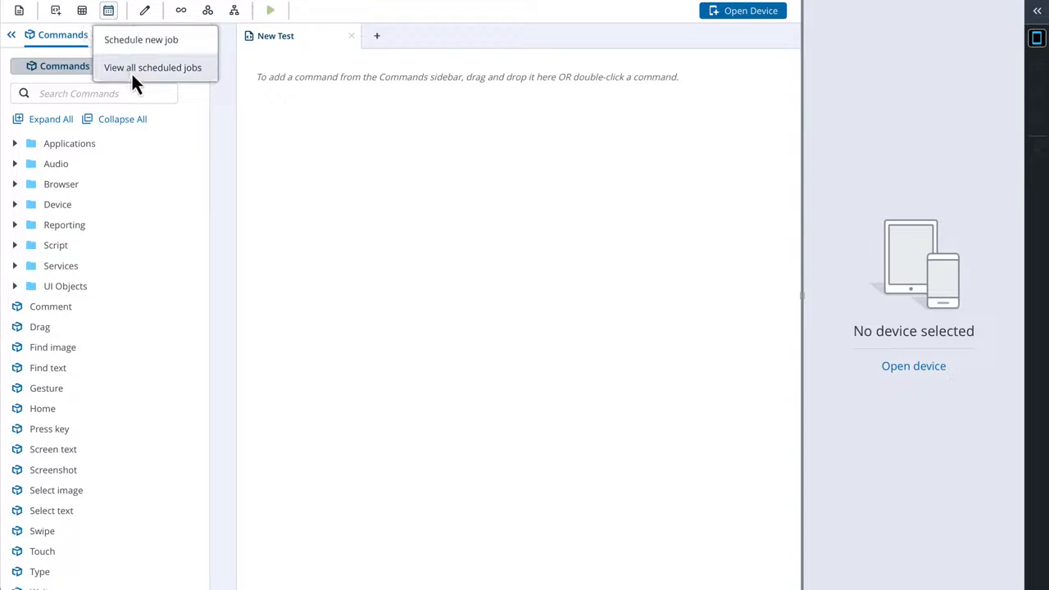
click(135, 74)
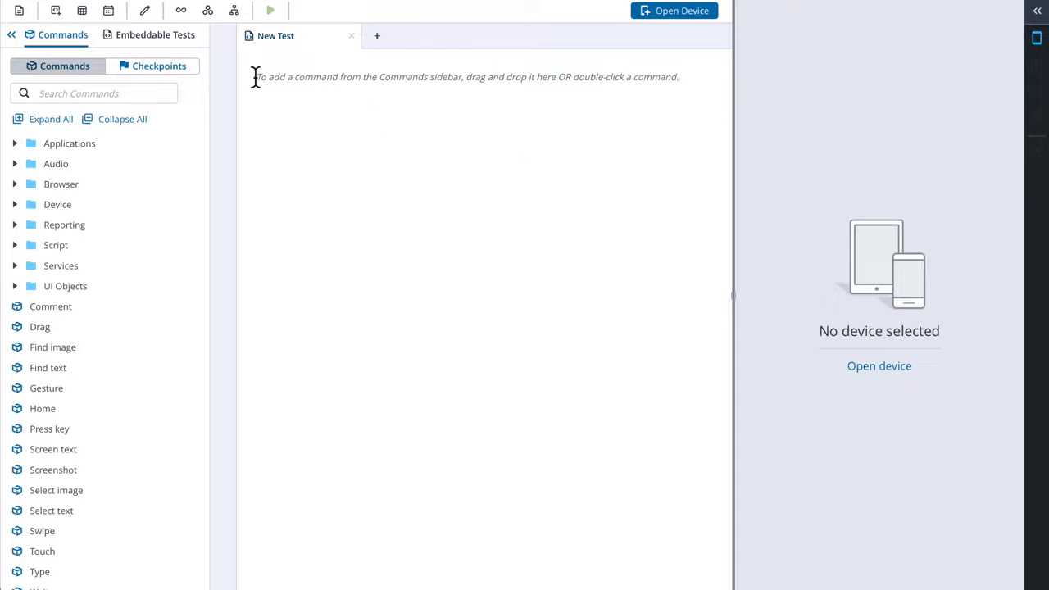
- Open the saved test Open app and login from the My Tests folder
click(19, 11)
click(31, 72)
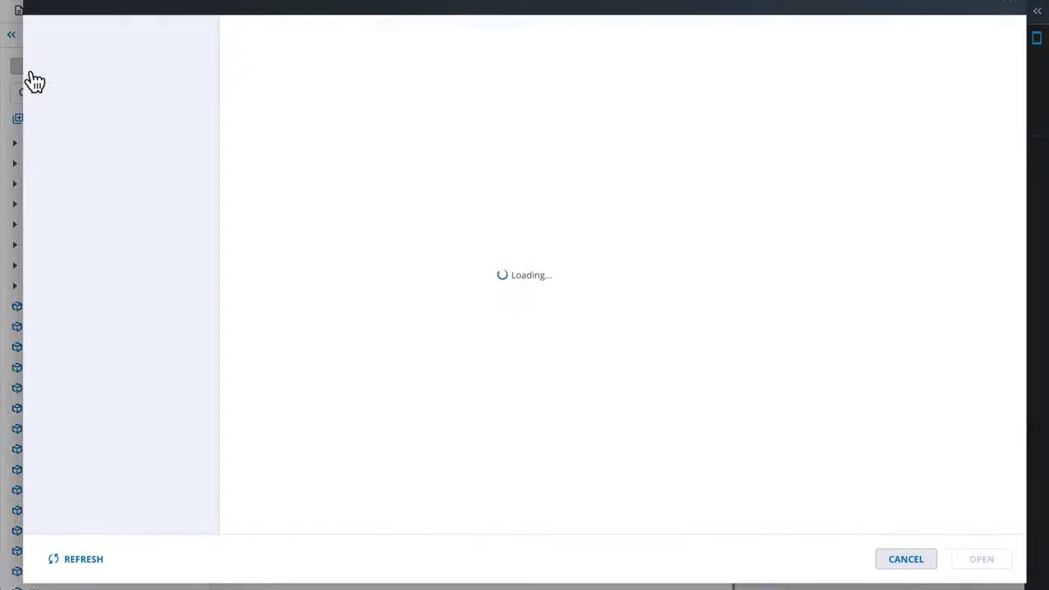
click(69, 59)
click(291, 74)
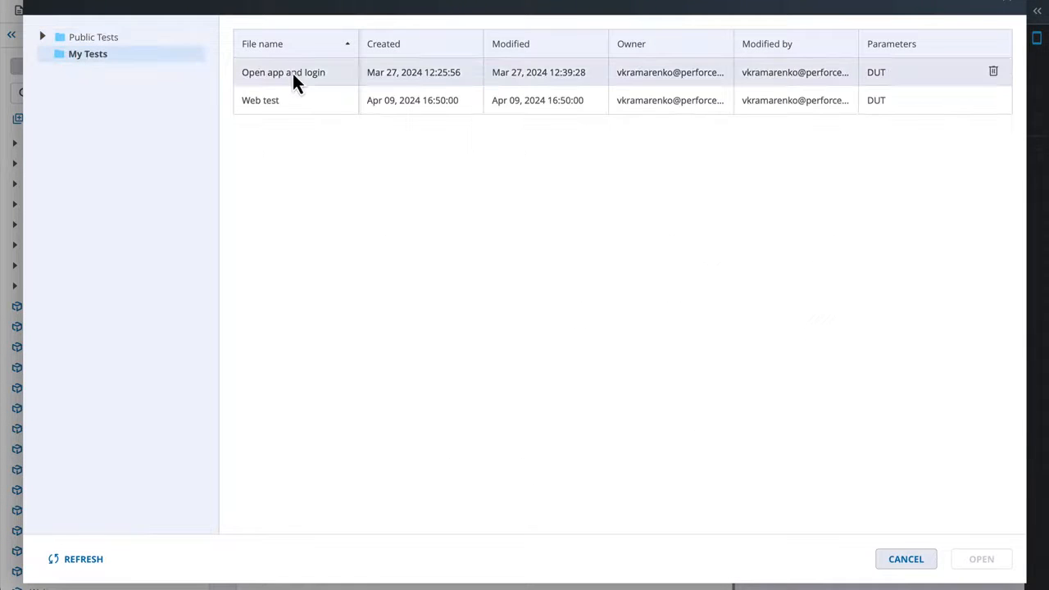
click(982, 559)
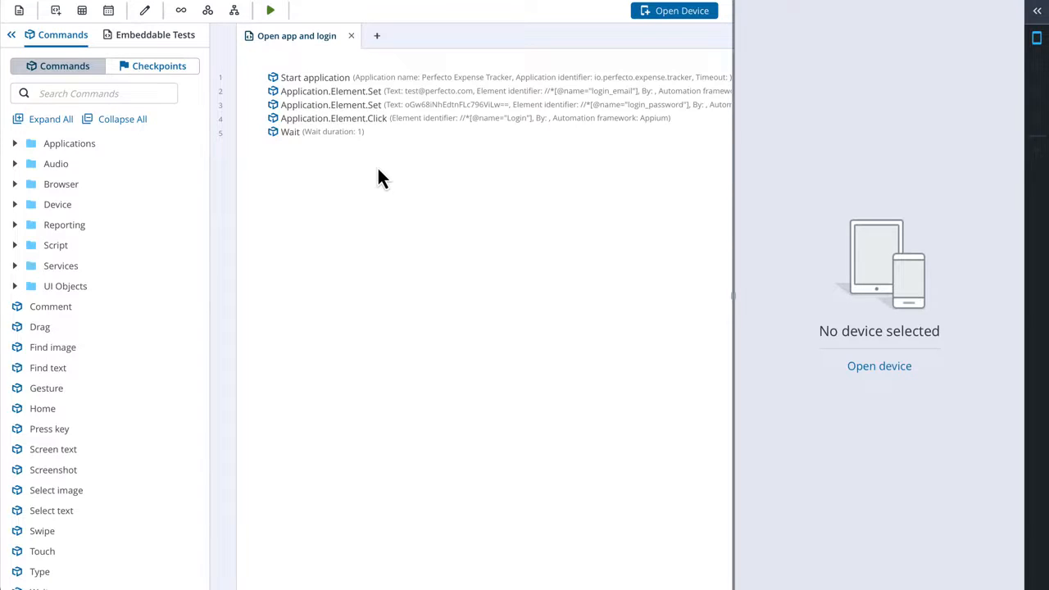
- Create a new test, embed the saved Open app and login test from My Tests in it, and expand its commands
click(377, 38)
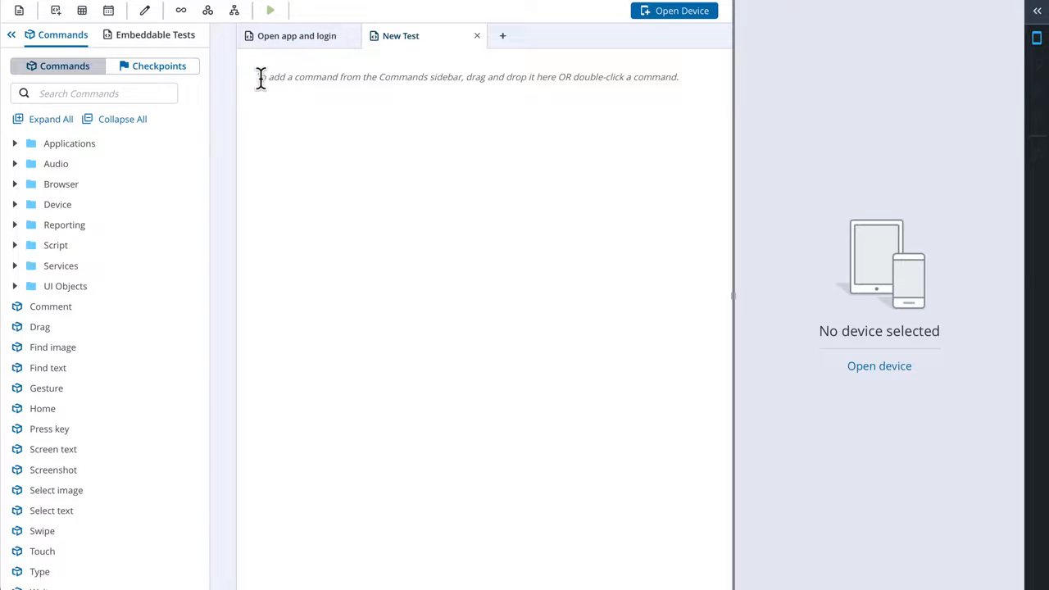
click(165, 36)
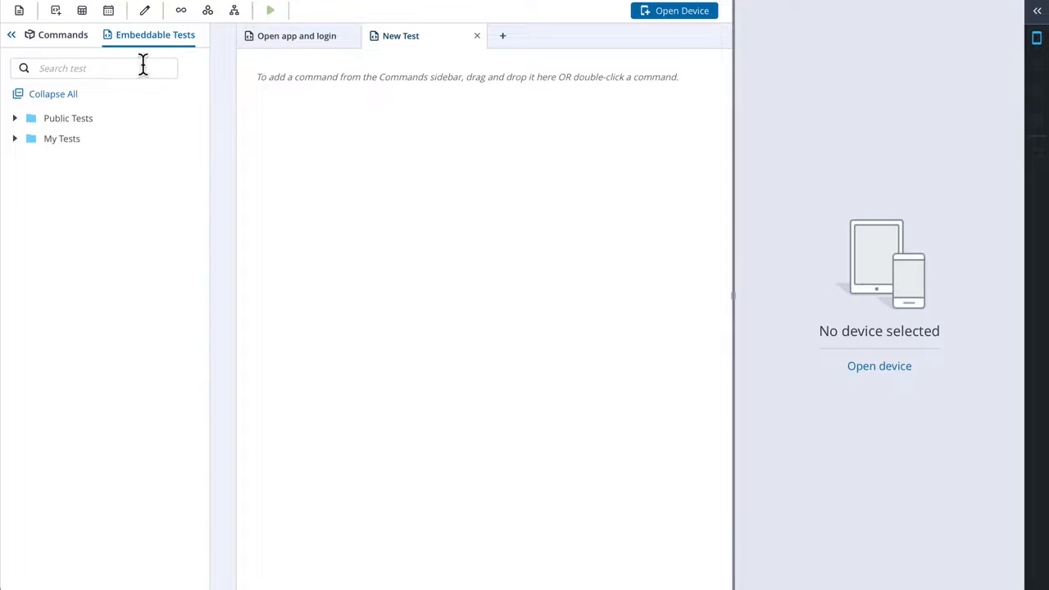
click(14, 139)
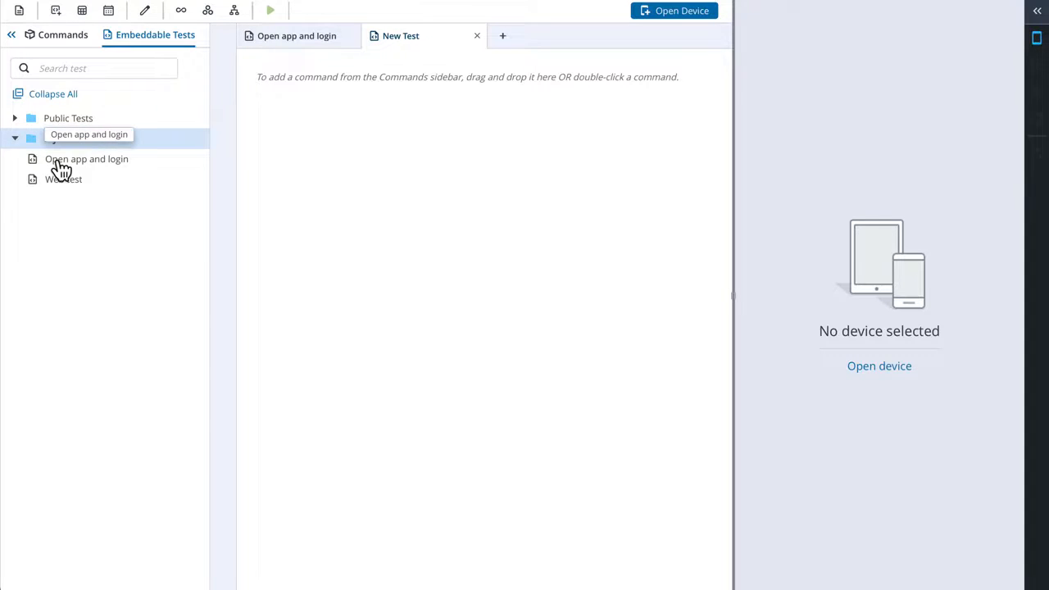
drag(61, 168, 328, 102)
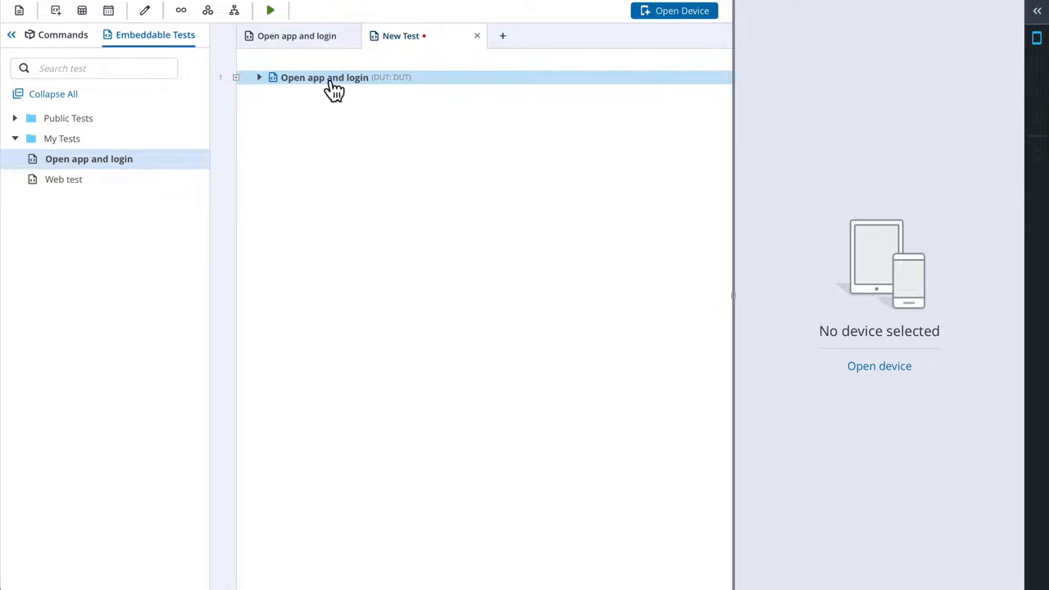
click(259, 77)
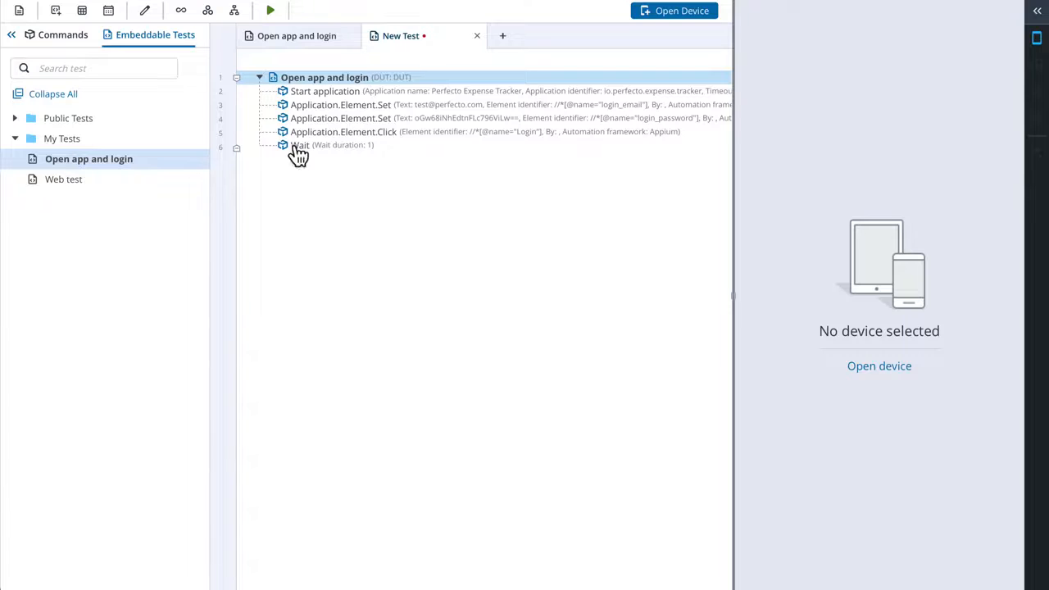
- Create a second new test that reuses the embeddable Open app and login test, and expand the embedded test
click(503, 39)
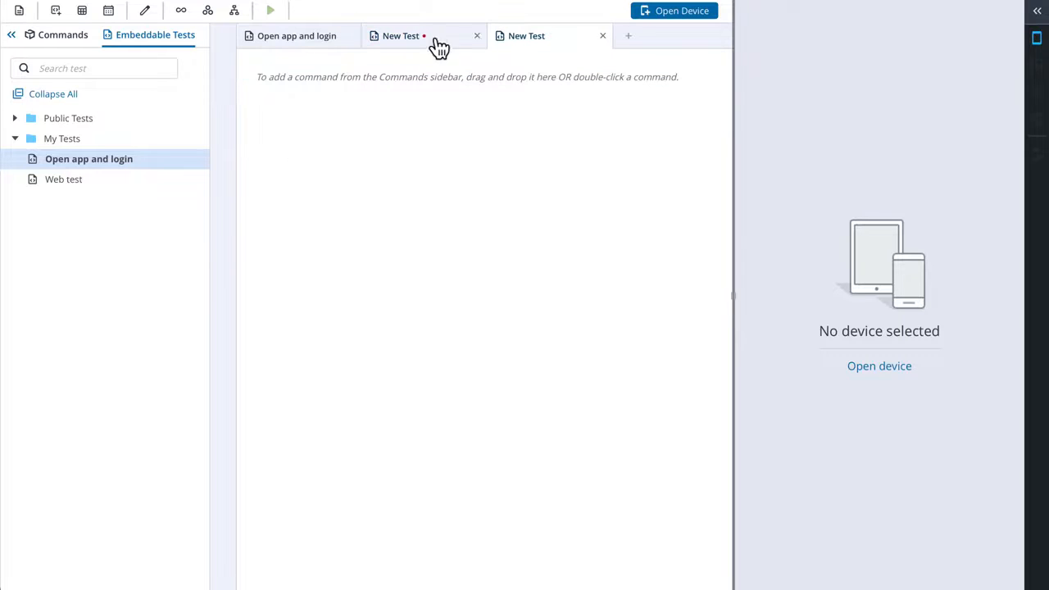
drag(110, 155, 321, 88)
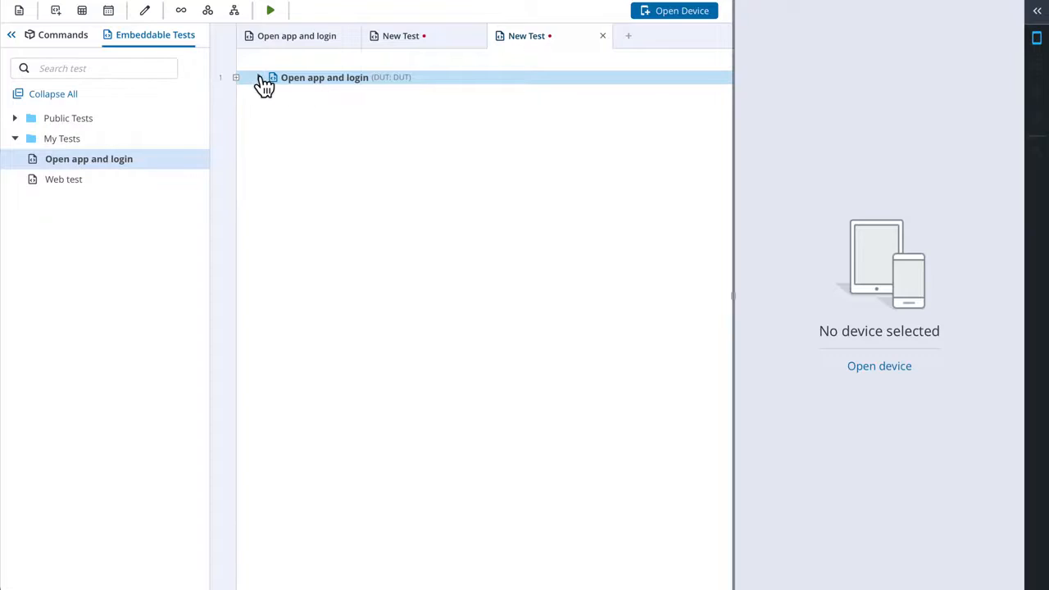
click(259, 78)
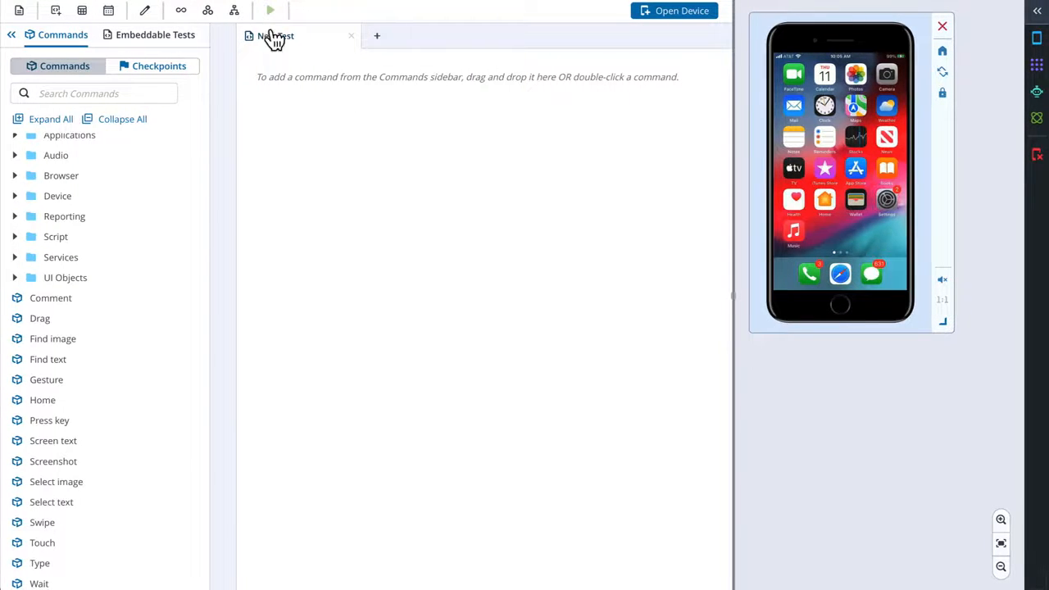
- Add a condition to the empty test and place an Application.Element.Find command from UI Objects in its Statement
click(236, 13)
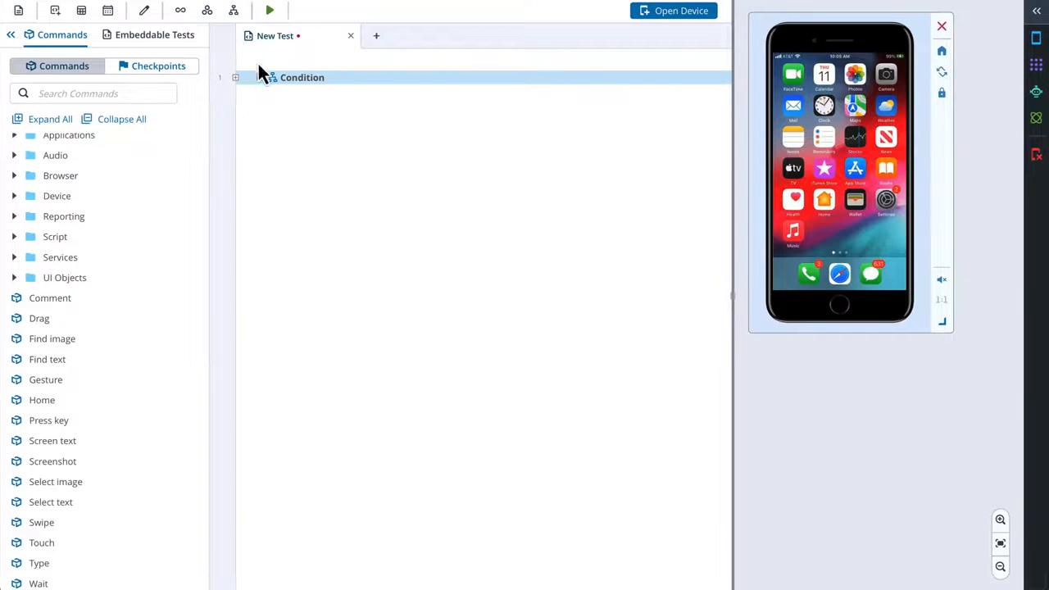
click(259, 79)
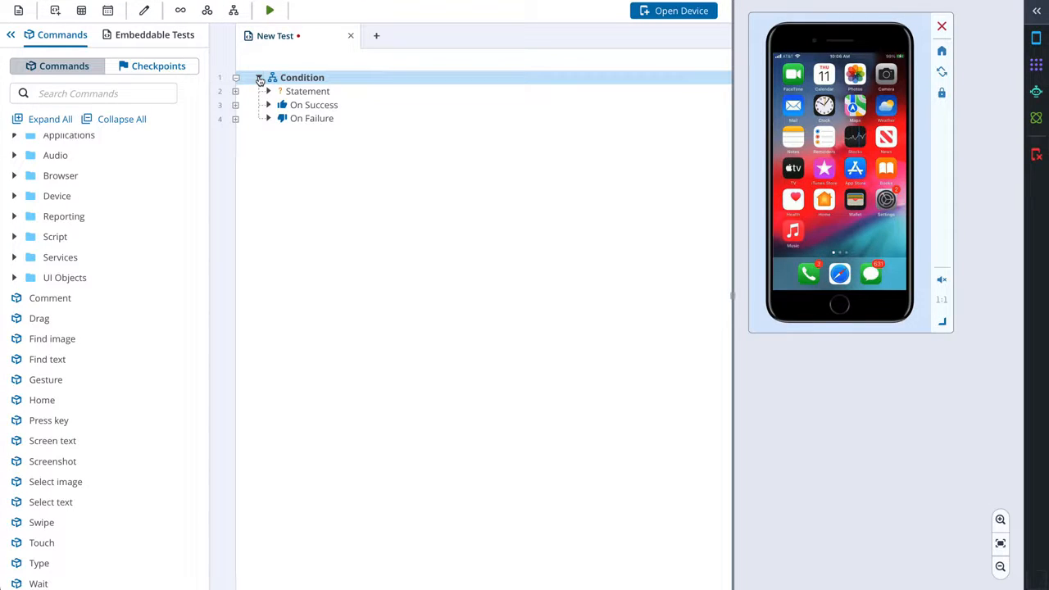
click(311, 95)
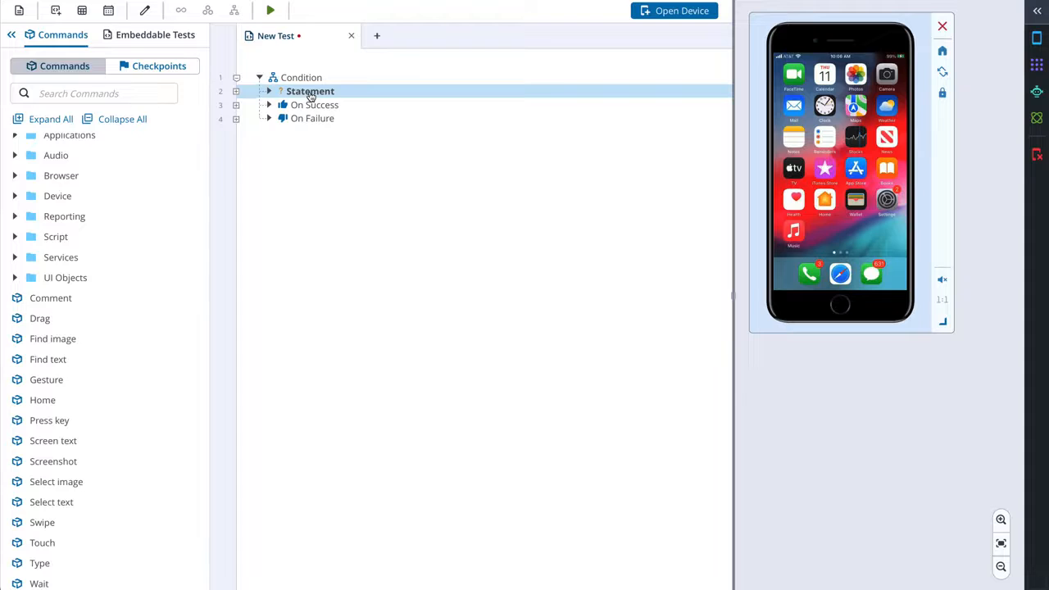
click(16, 279)
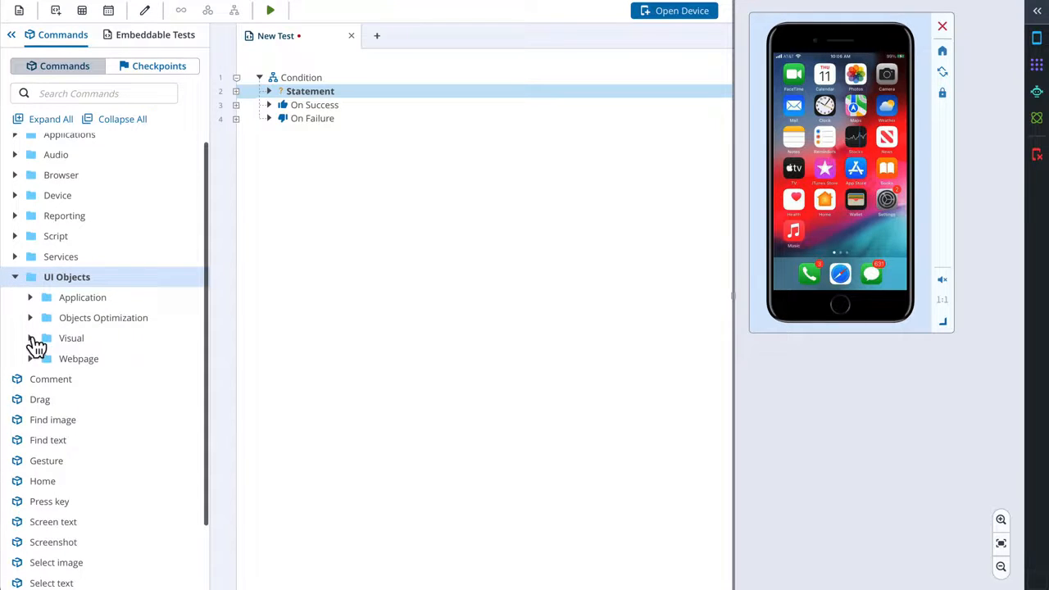
click(31, 341)
click(30, 301)
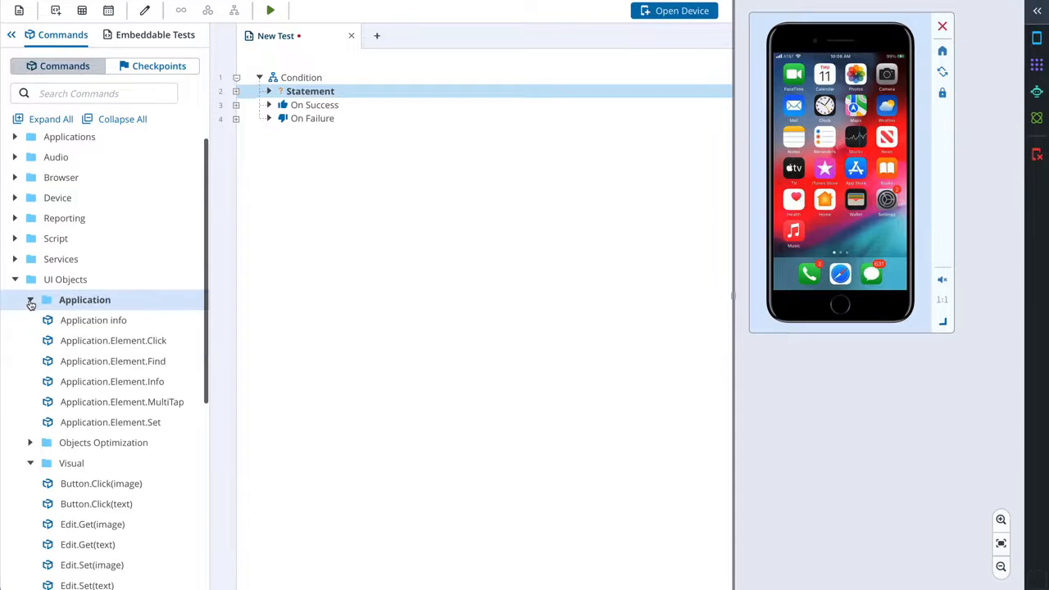
drag(89, 368, 314, 91)
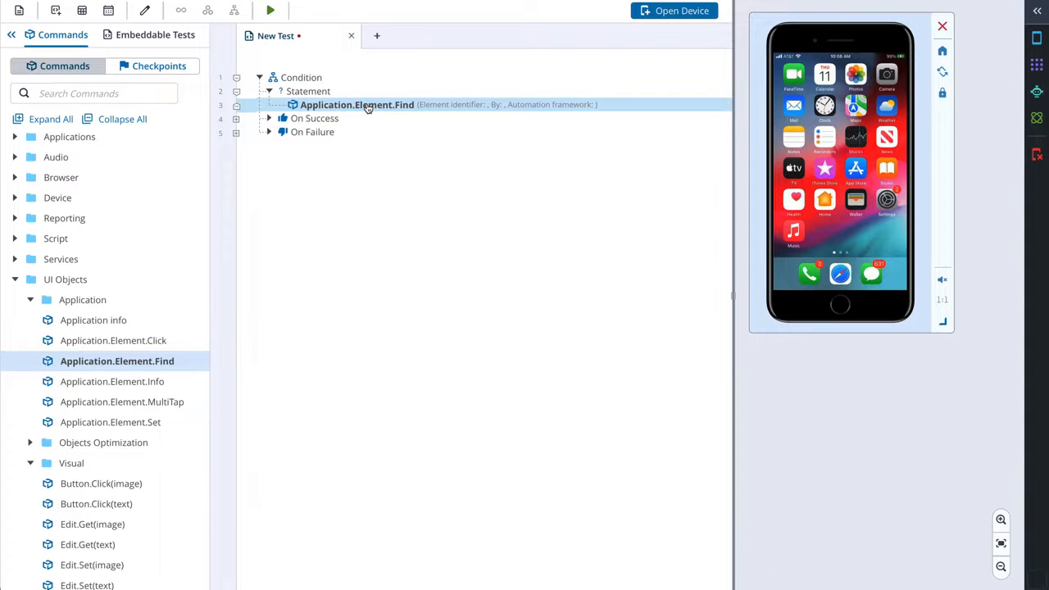
double_click(368, 106)
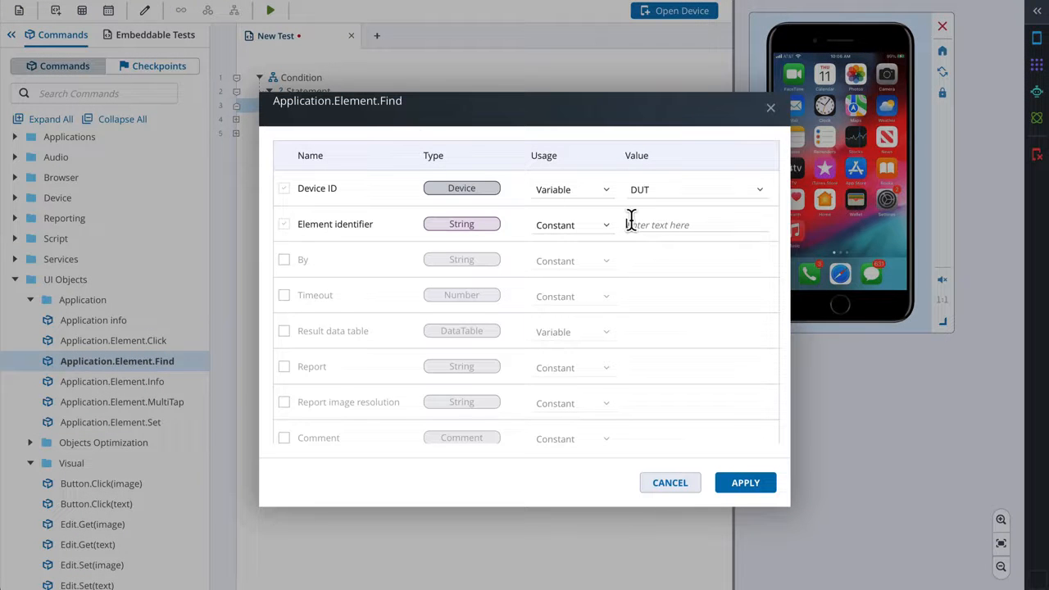
click(631, 223)
text(//*[@label="Settings"])
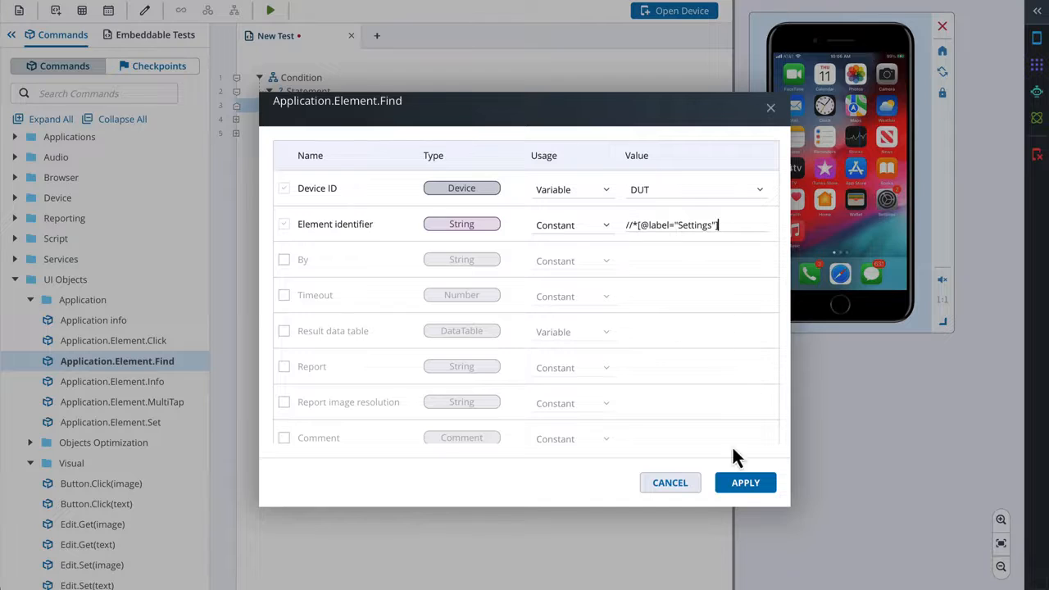
click(741, 485)
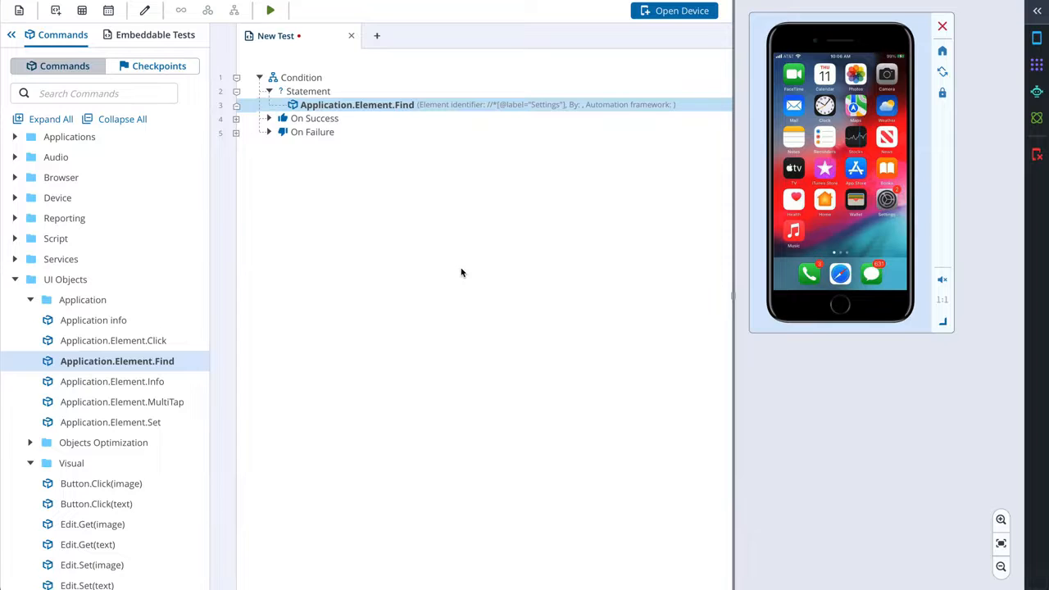
drag(152, 343, 296, 124)
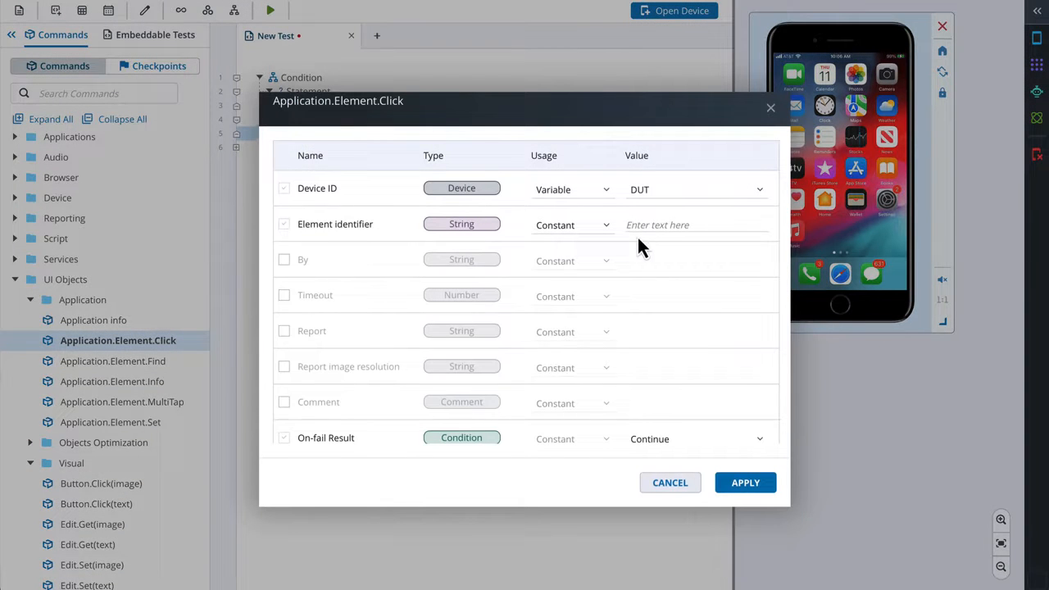
click(636, 225)
text(//*[@label="Settings"])
click(732, 486)
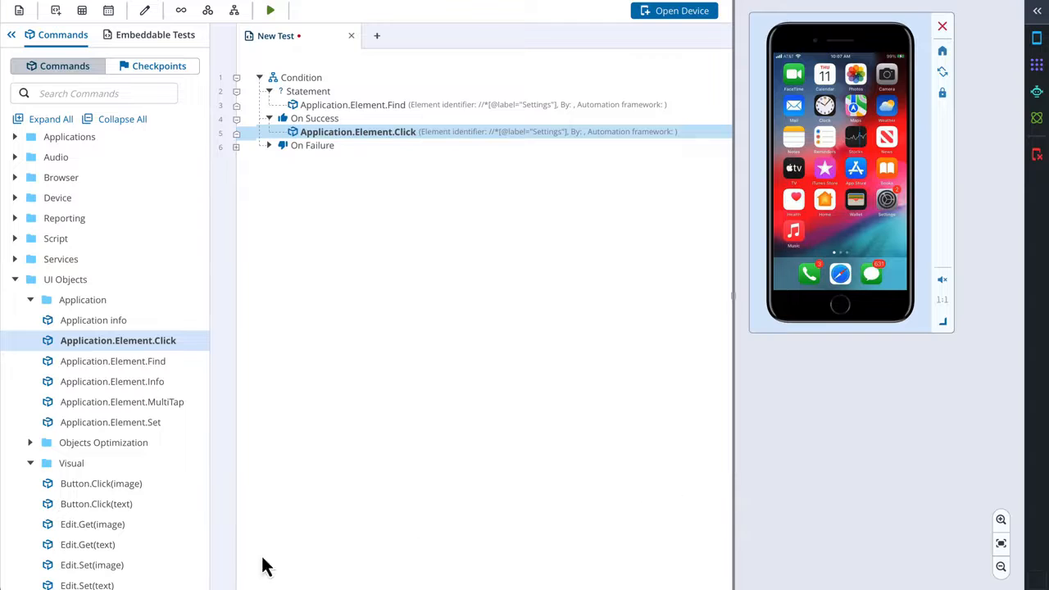
- Add a Comment command under On Failure with the text "Click was not performed"
scroll(61, 564, down, 8)
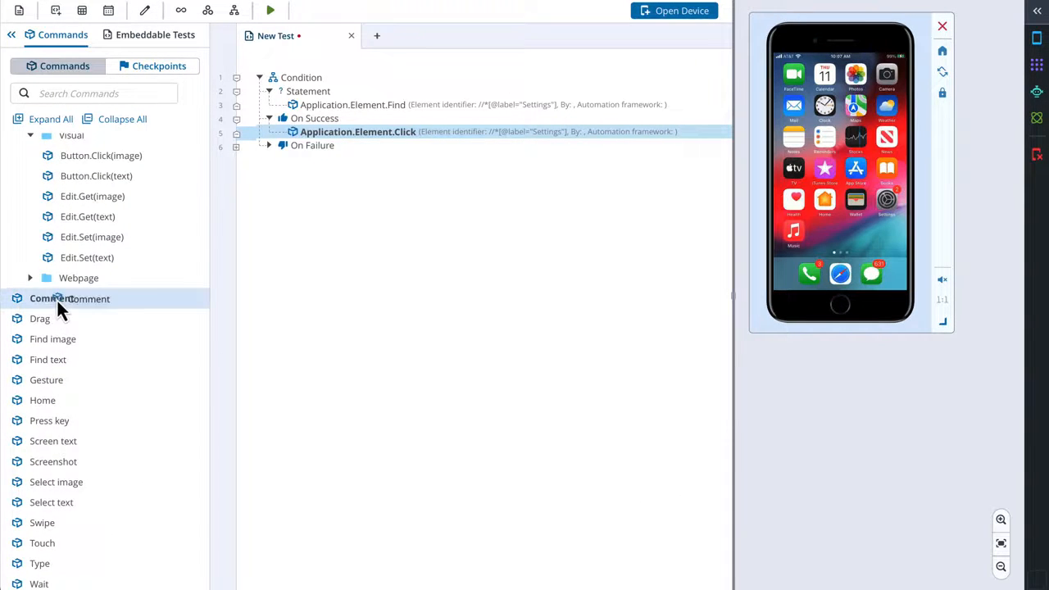
drag(57, 299, 356, 153)
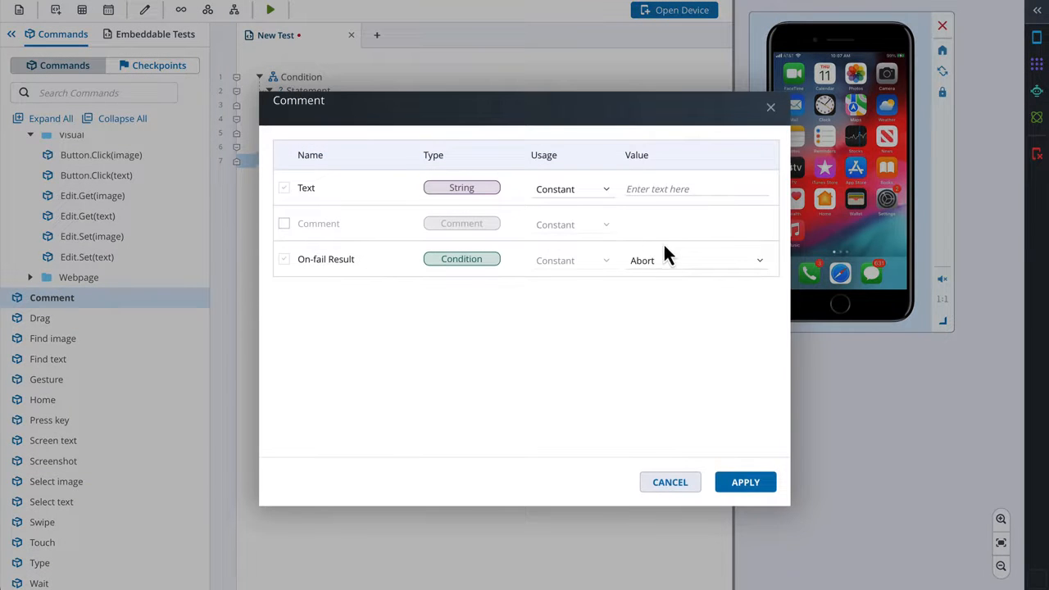
click(642, 189)
text(Click was not performed)
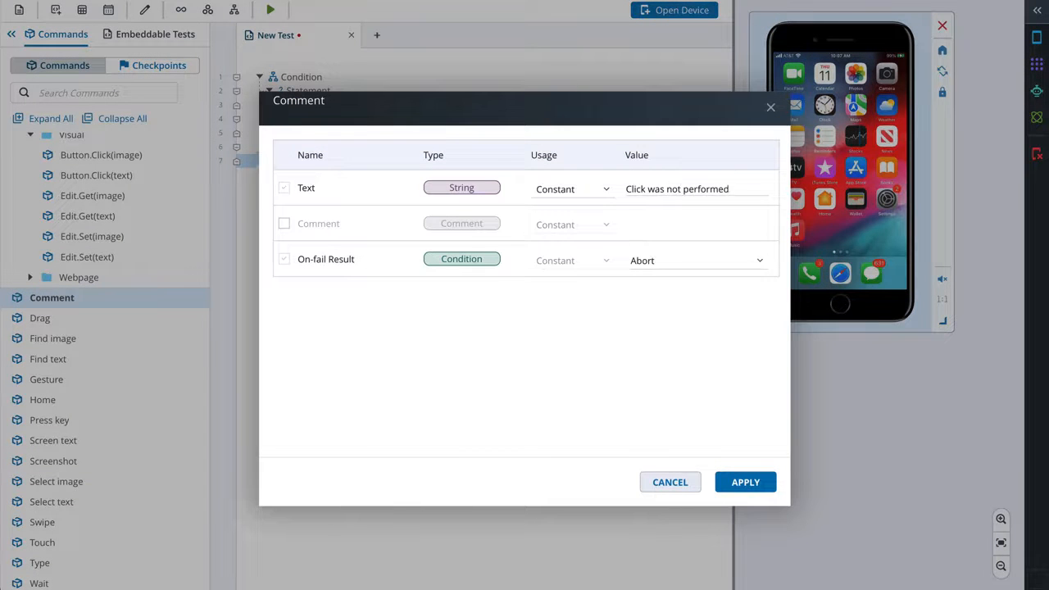
click(740, 485)
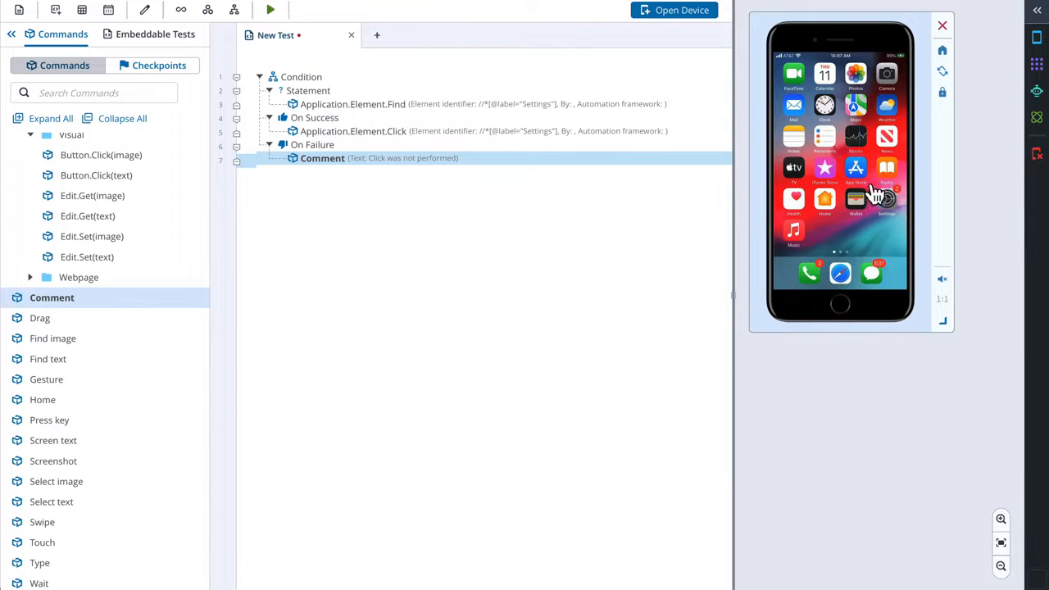
- Run the conditional test with the iPhone-8 as the DUT device
click(270, 12)
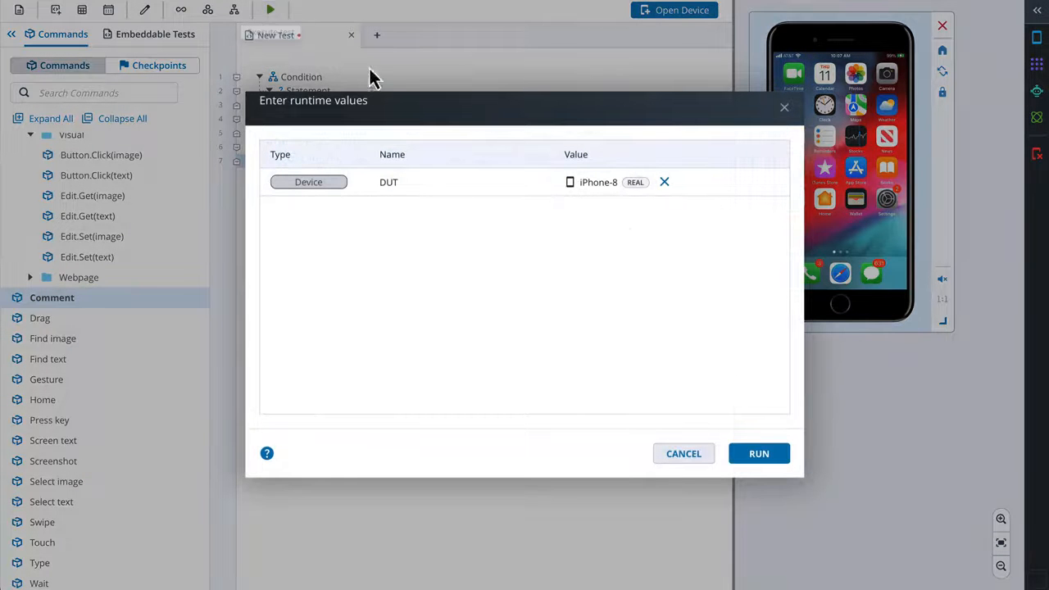
click(759, 456)
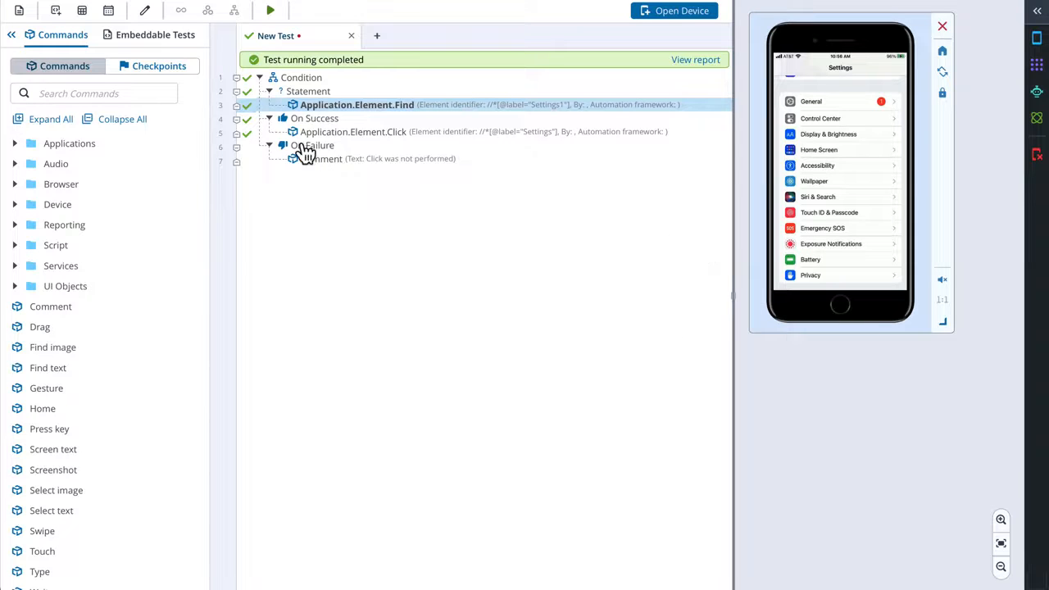
- Rerun the test with the Settings1 identifier in the Find command and expand the test step in its report
click(270, 11)
click(769, 454)
click(698, 62)
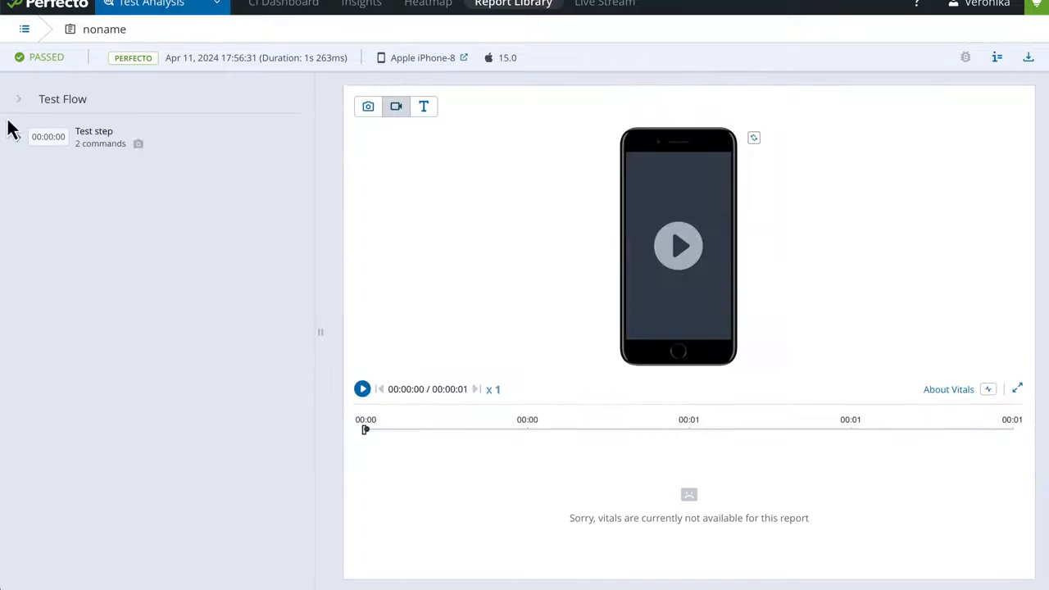
click(18, 140)
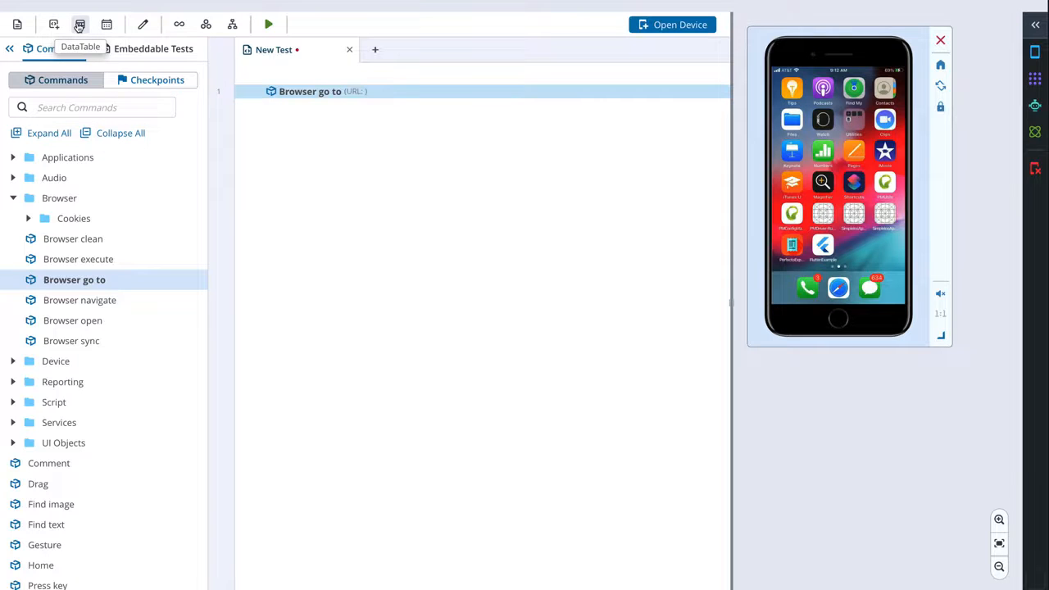
- Create a new DataTable for the Browser go to test and name it Url example
click(80, 26)
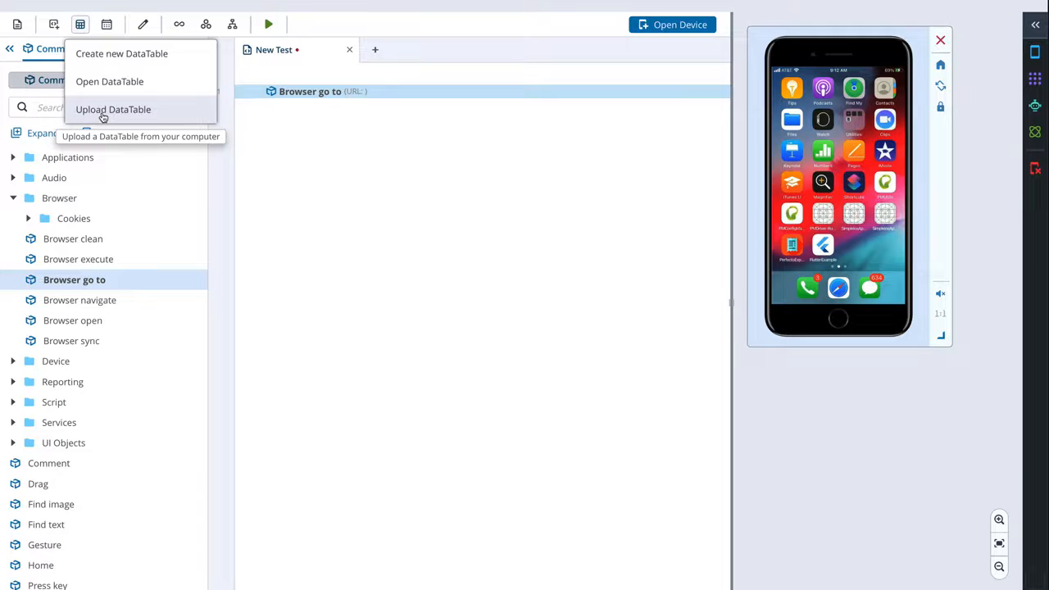
click(110, 54)
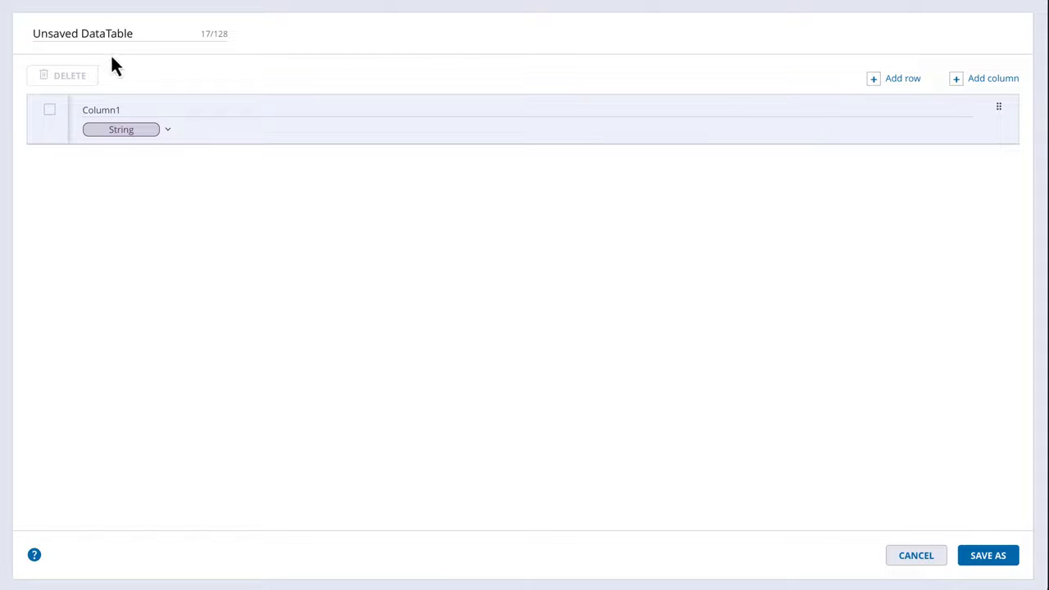
triple_click(101, 33)
text(Url example)
- Rename the DataTable's first column to urlValue and choose String as its type
drag(135, 111, 65, 119)
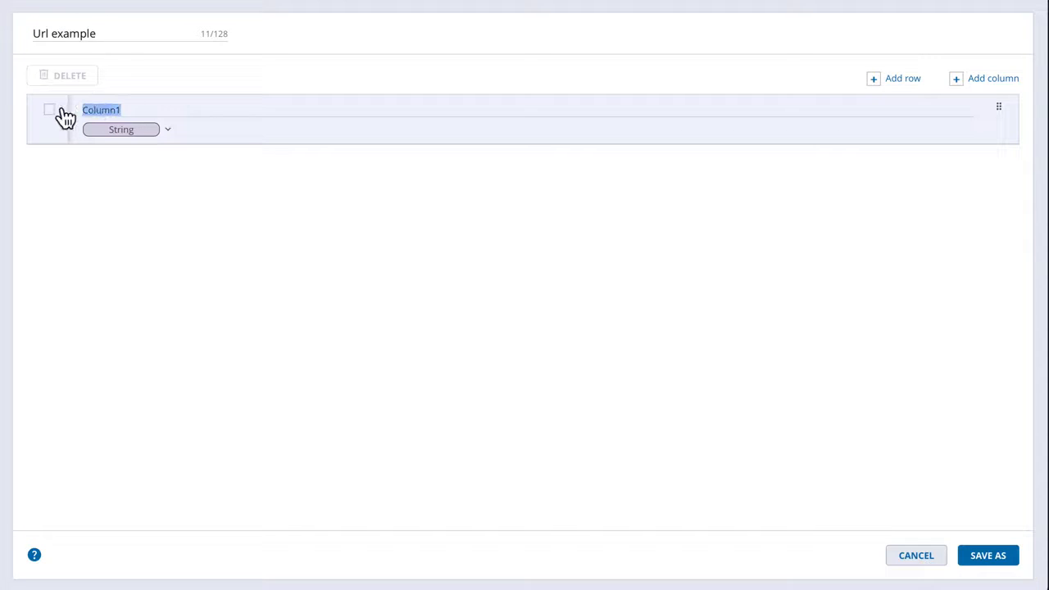
text(urlValue)
click(167, 131)
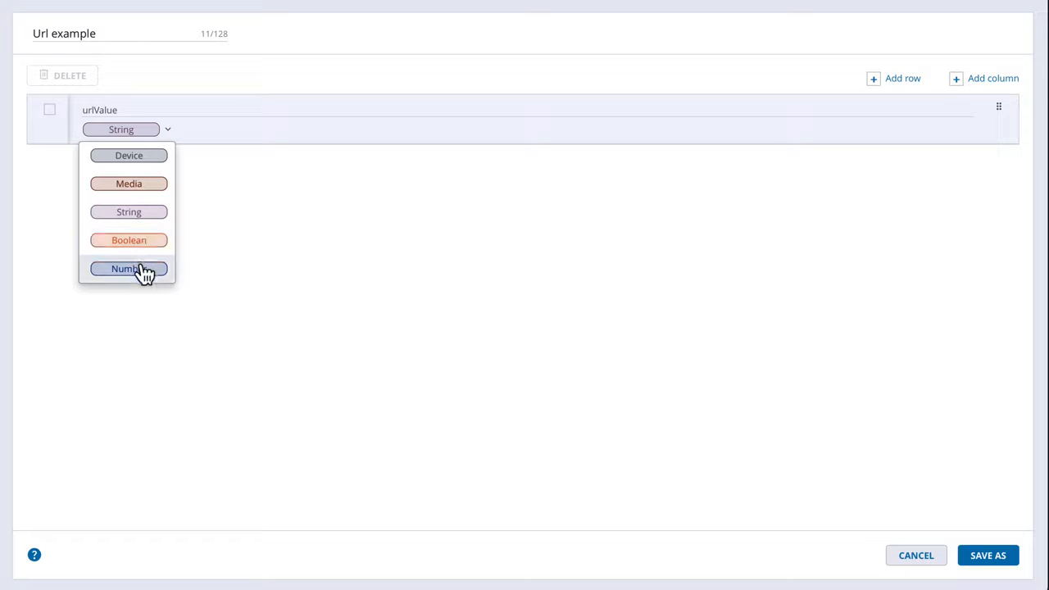
click(148, 215)
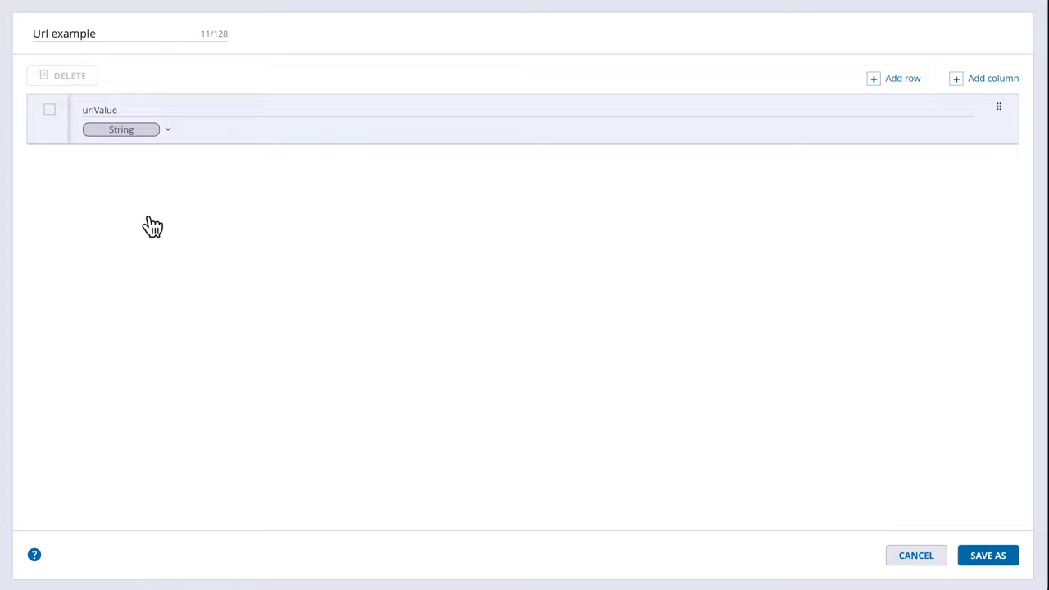
- Add three empty rows to the Url example DataTable
click(909, 84)
click(910, 84)
click(909, 84)
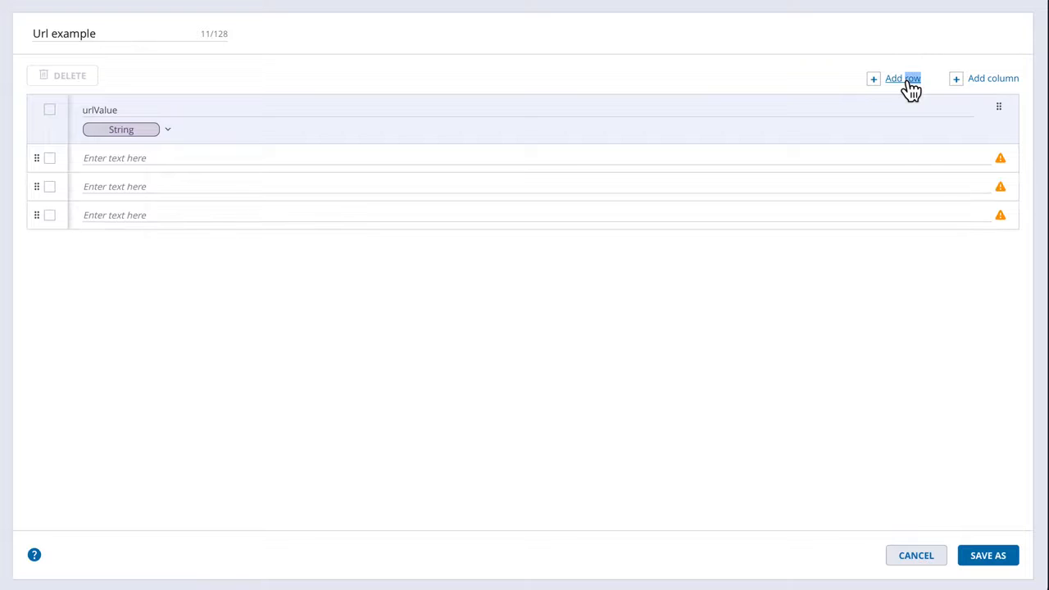
click(86, 157)
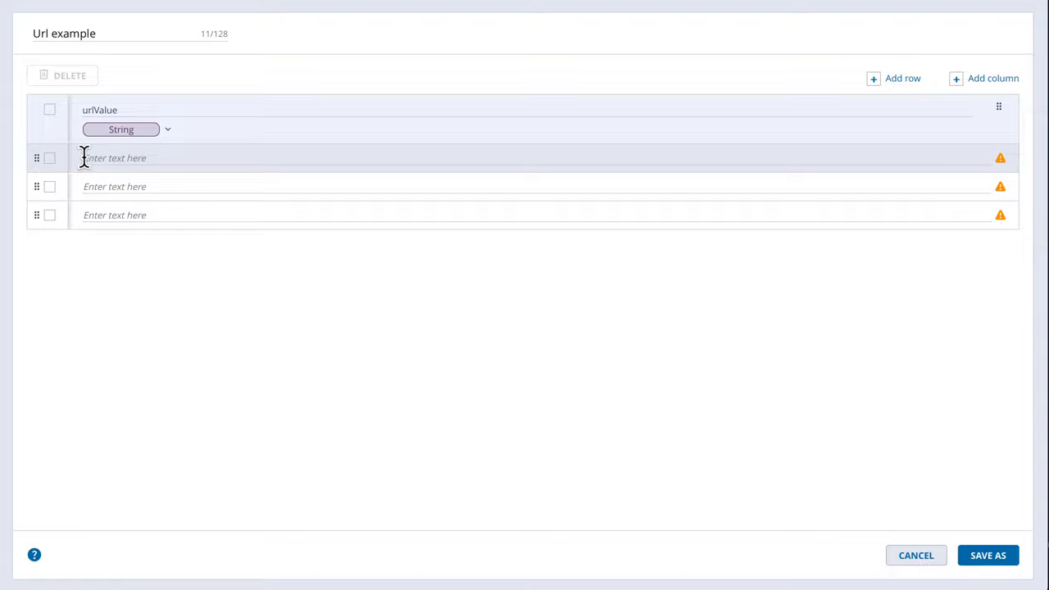
text(https://www.perfecto.io)
click(86, 185)
text(https://www.perforce.com)
click(85, 215)
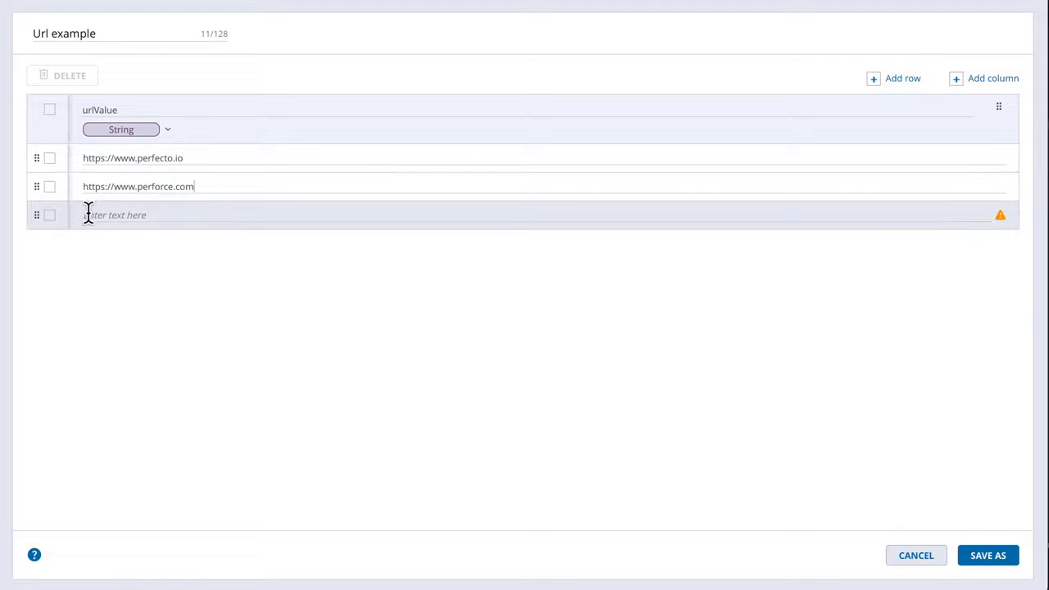
text(https://www.blazemeter.com)
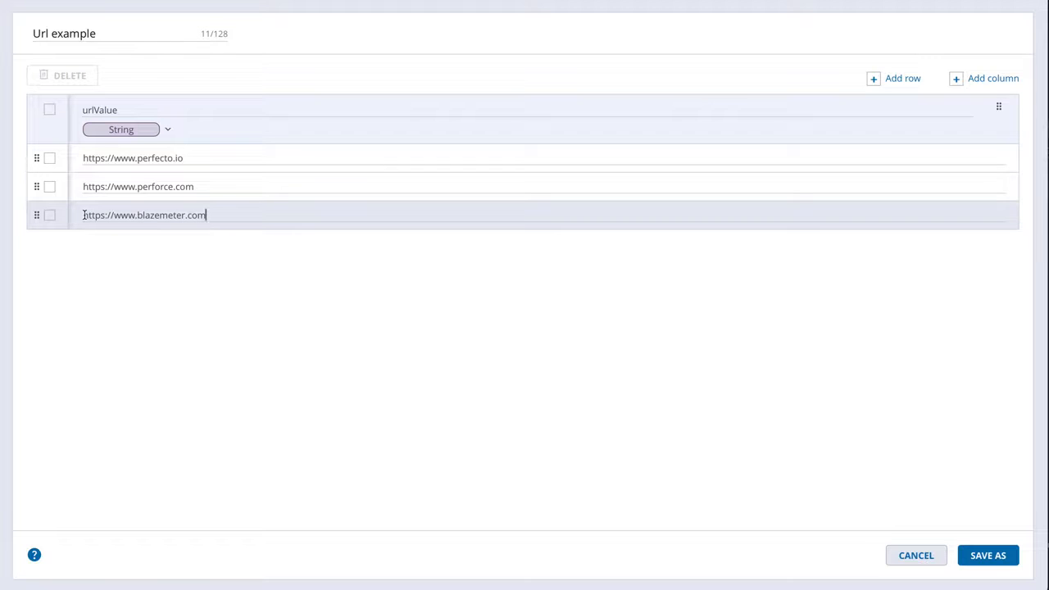
- Save the Url example DataTable in the My DataTables folder
click(985, 558)
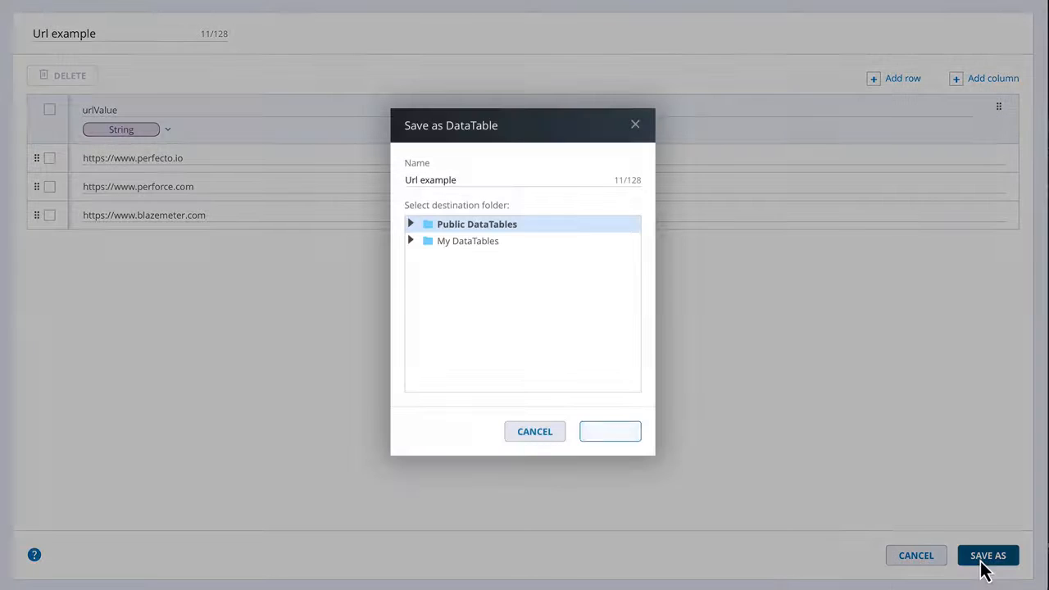
click(465, 245)
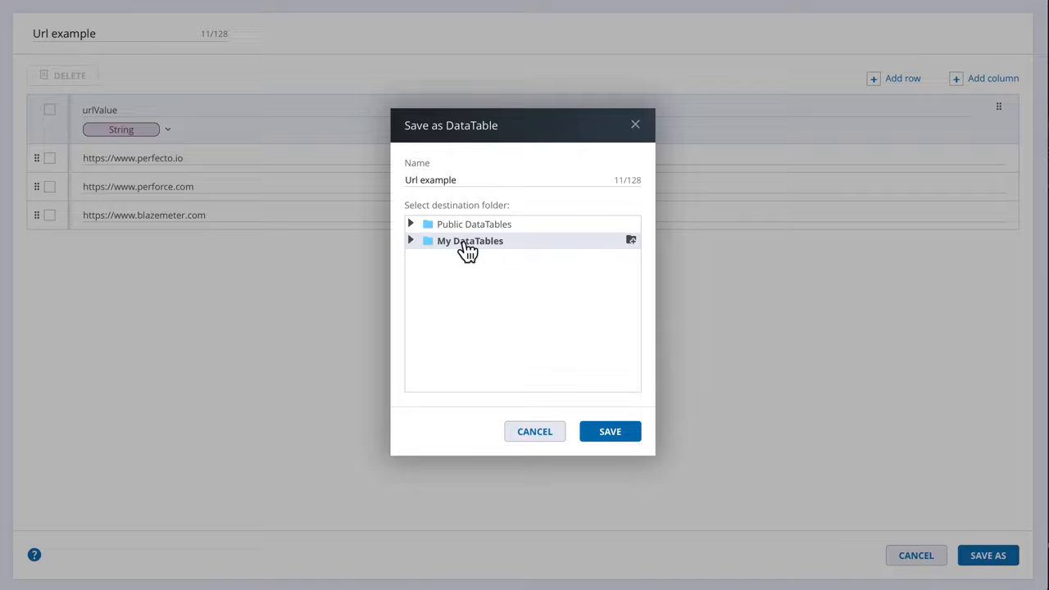
click(622, 438)
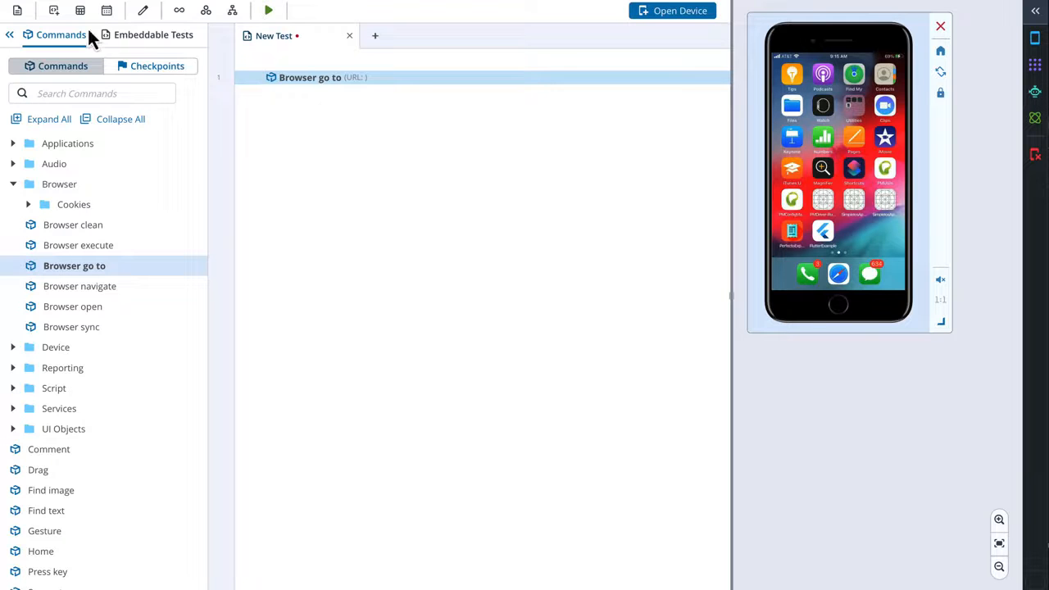
- Add a new test variable named urls and set its type to DataTable
click(52, 11)
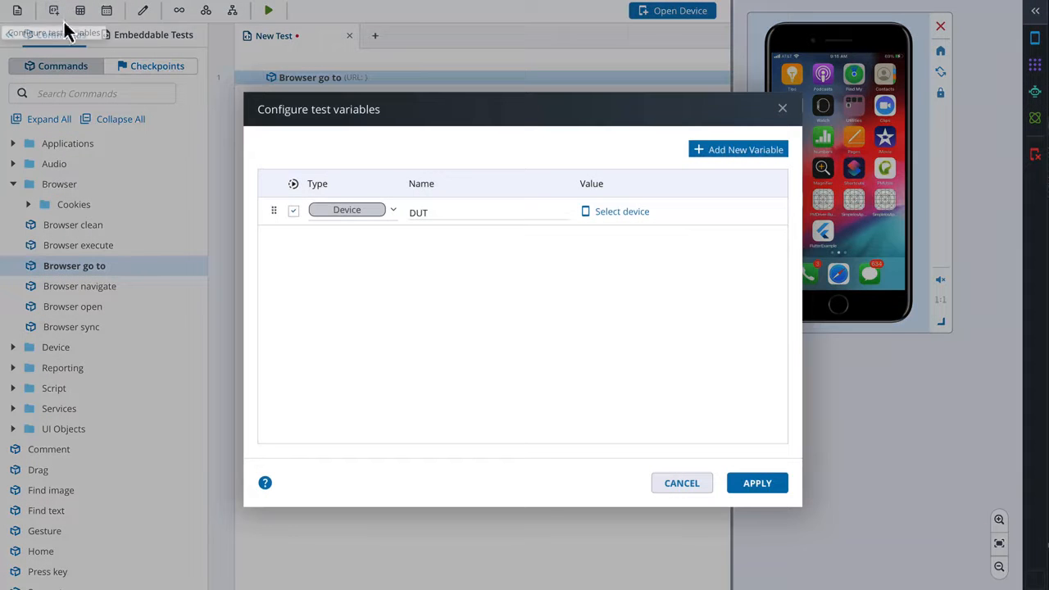
click(751, 156)
drag(451, 237, 404, 246)
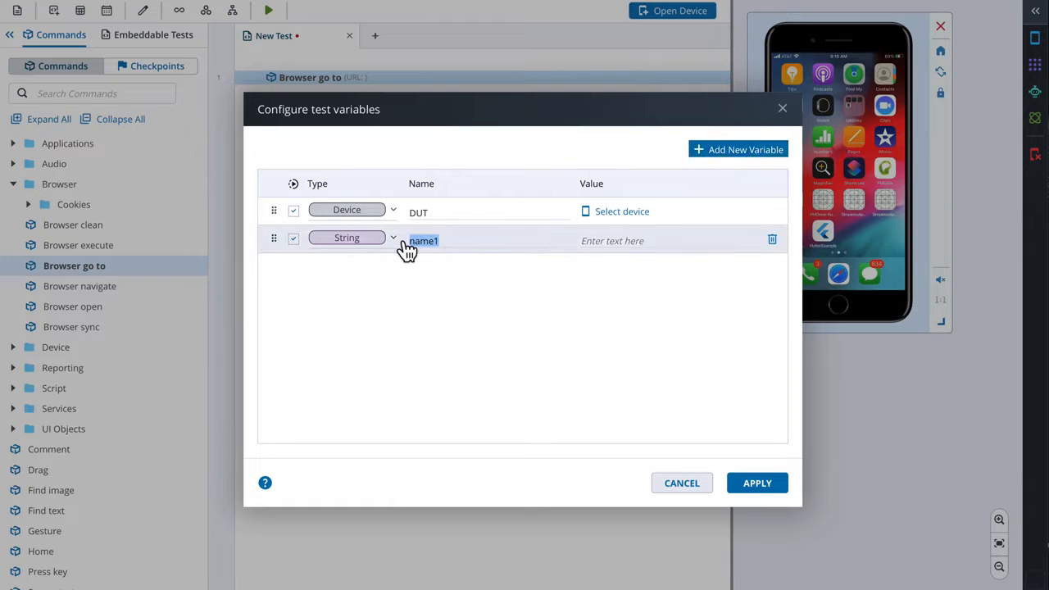
text(urls)
click(393, 240)
click(385, 266)
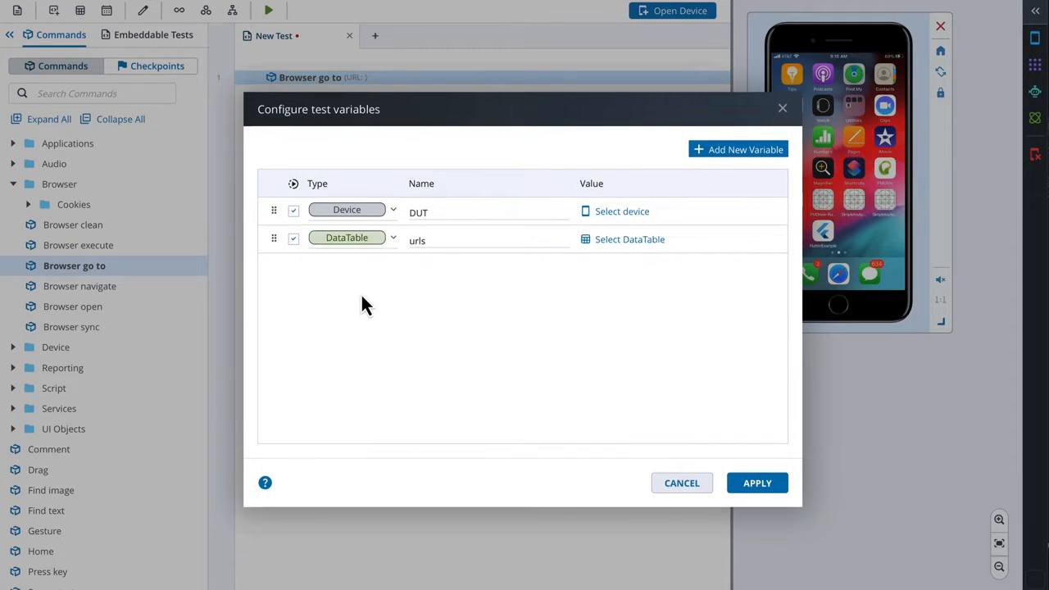
- Load Url example from My DataTables as the urls variable's value and apply the test variables
click(628, 240)
click(412, 212)
click(463, 230)
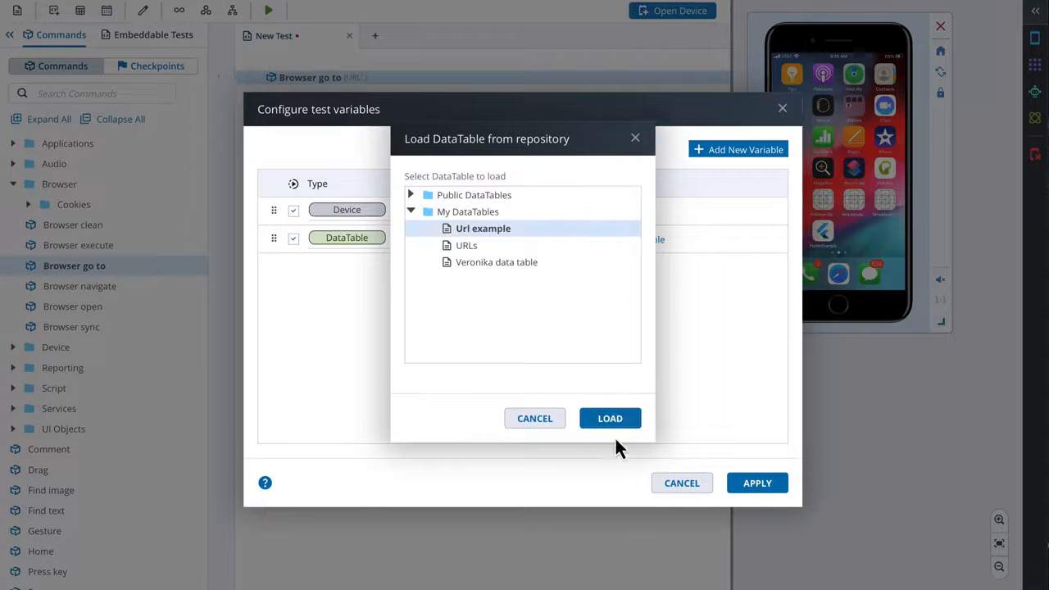
click(612, 420)
click(751, 485)
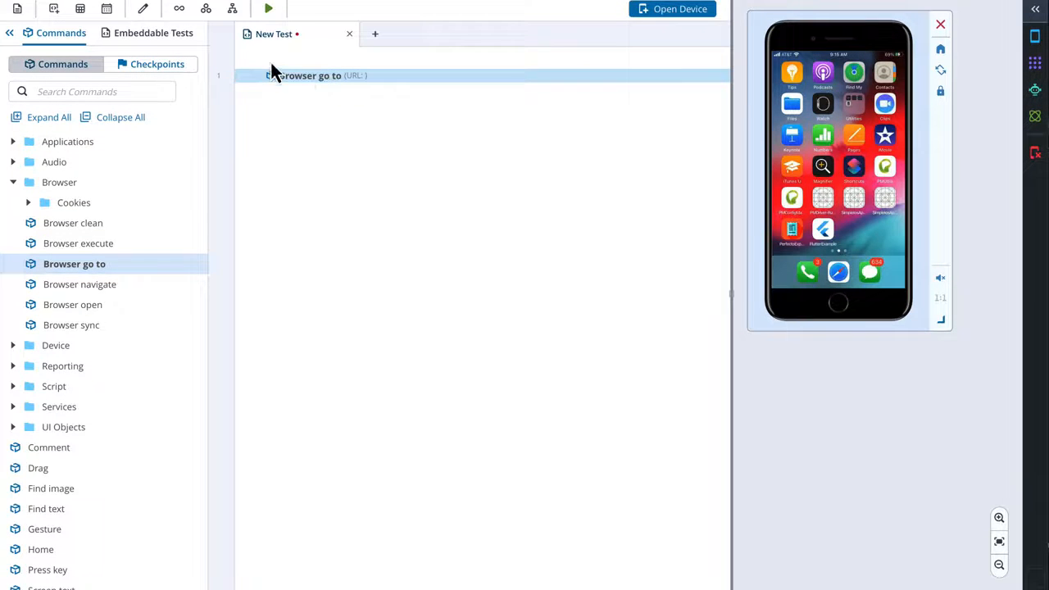
- Wrap the Browser go to command in a loop and set the loop to iterate over the urls DataTable
click(179, 10)
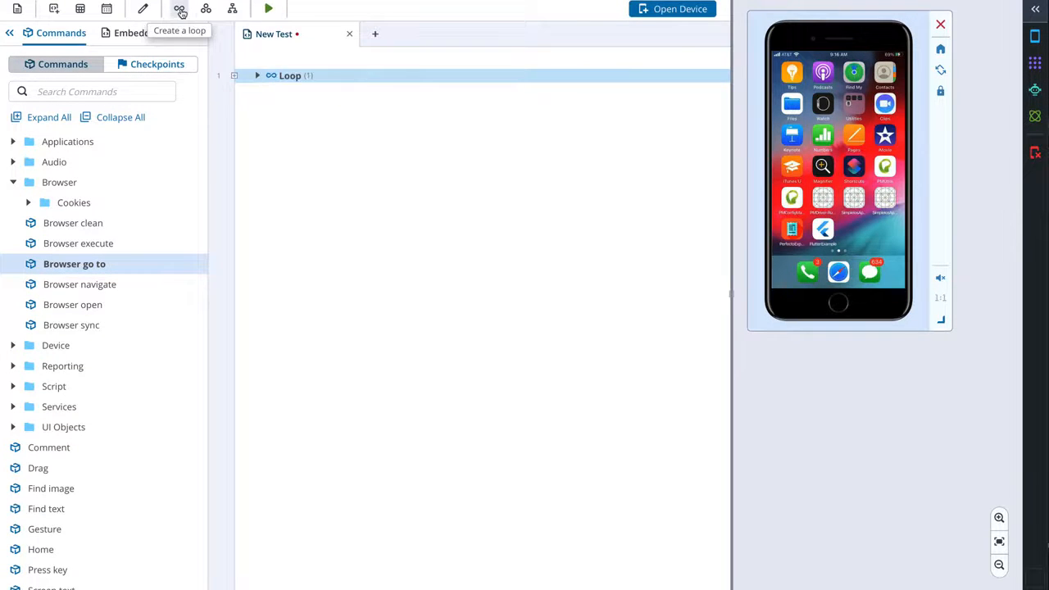
click(256, 76)
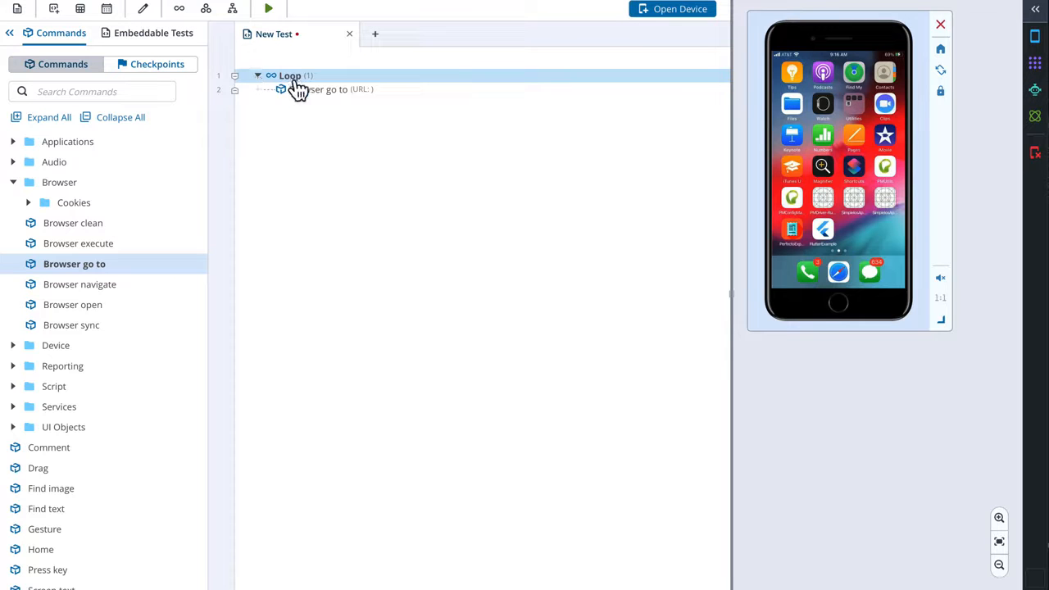
double_click(300, 77)
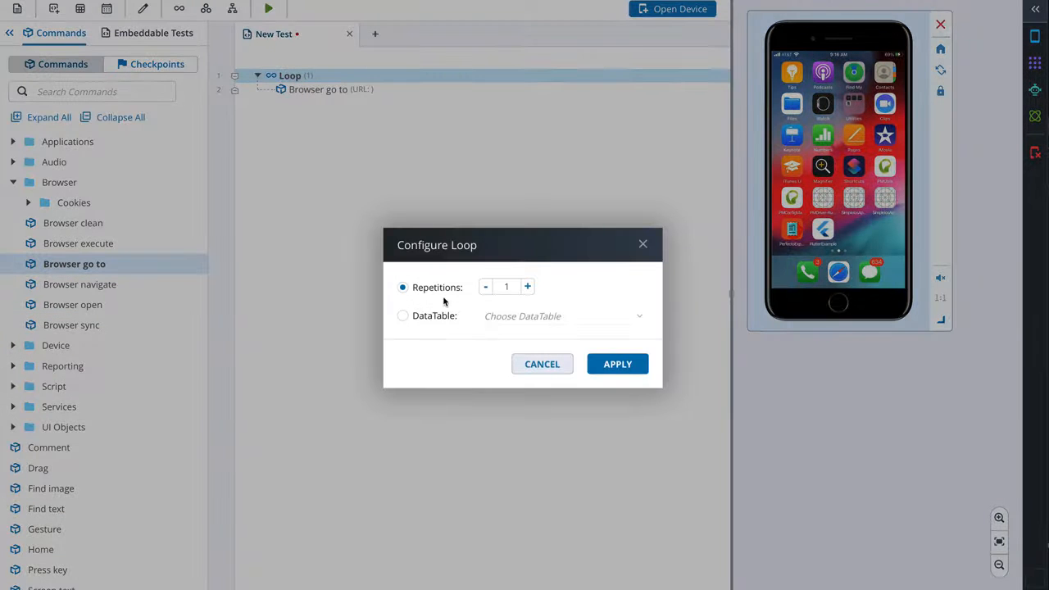
click(403, 317)
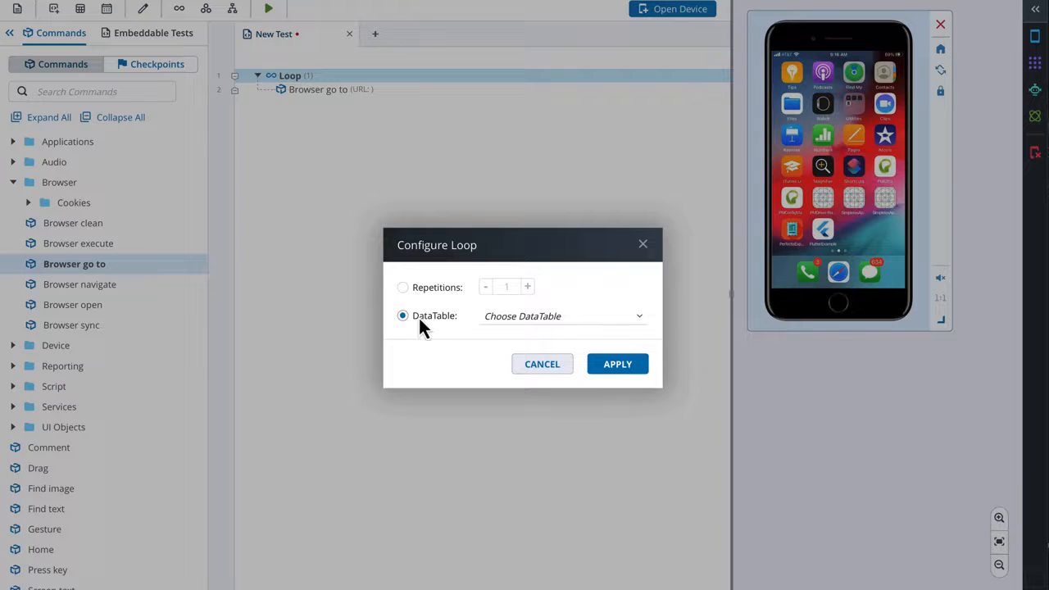
click(506, 319)
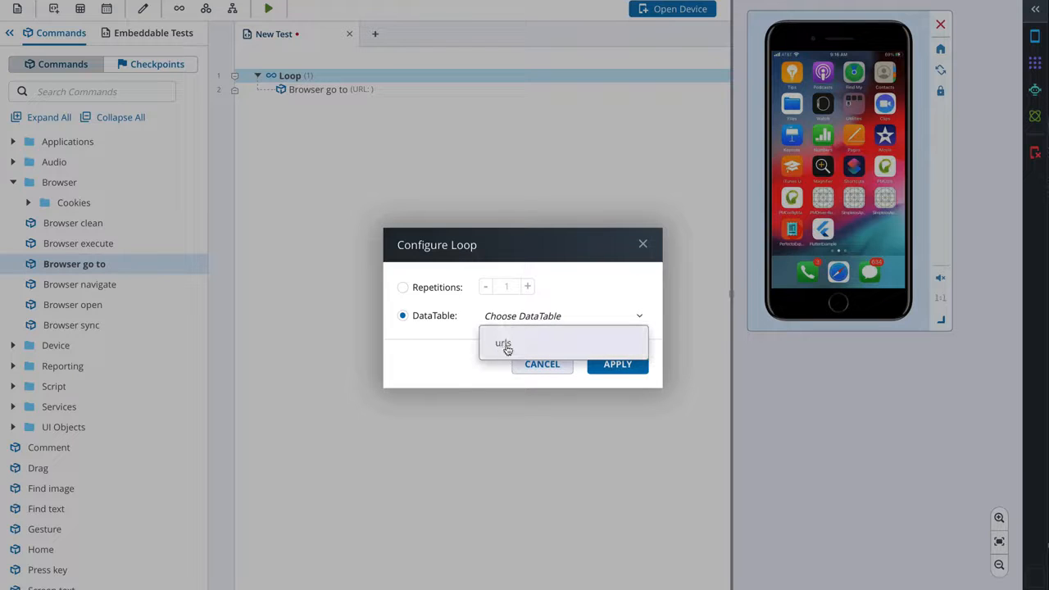
click(508, 345)
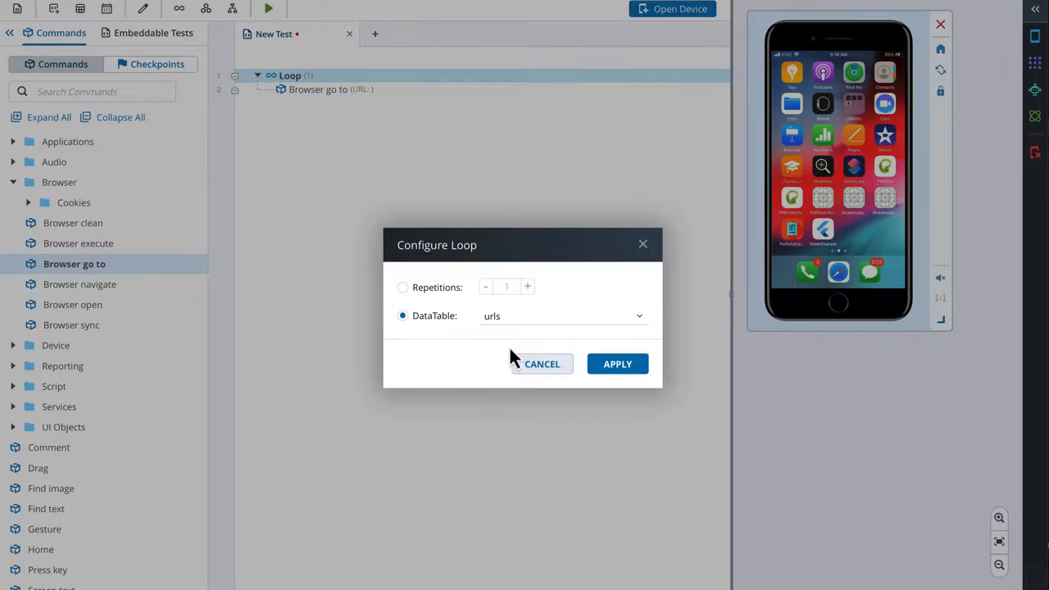
click(615, 371)
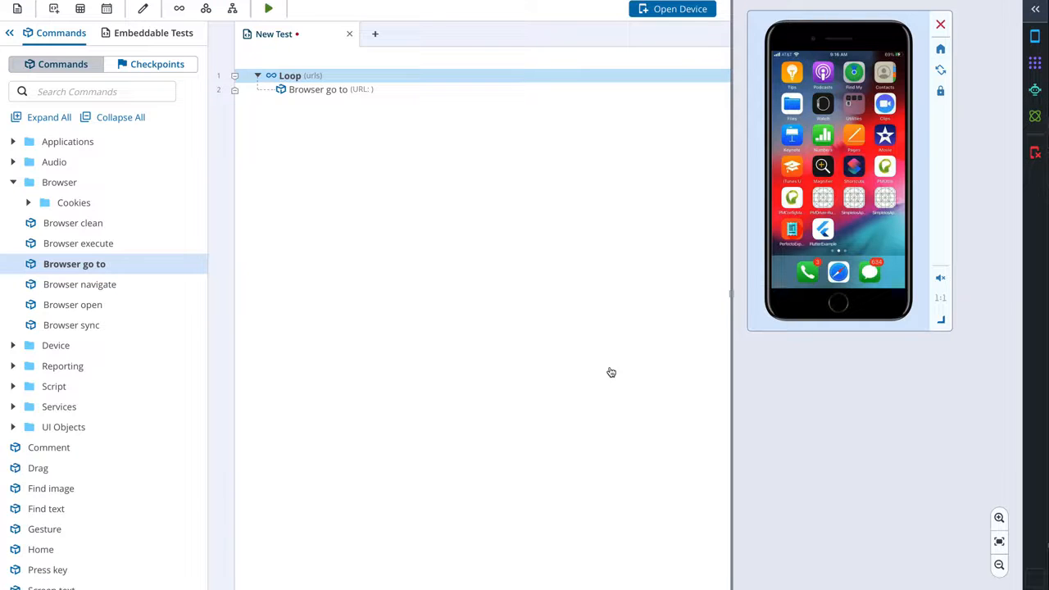
- Set the Browser go to command's URL to use the urlValue column of the urls DataTable
double_click(318, 91)
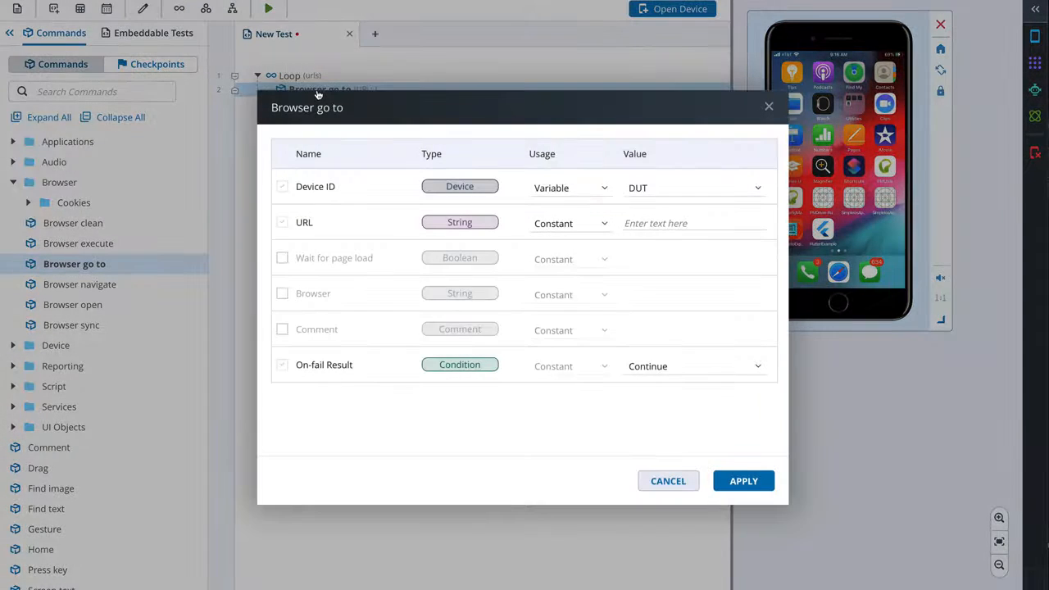
click(604, 228)
click(573, 327)
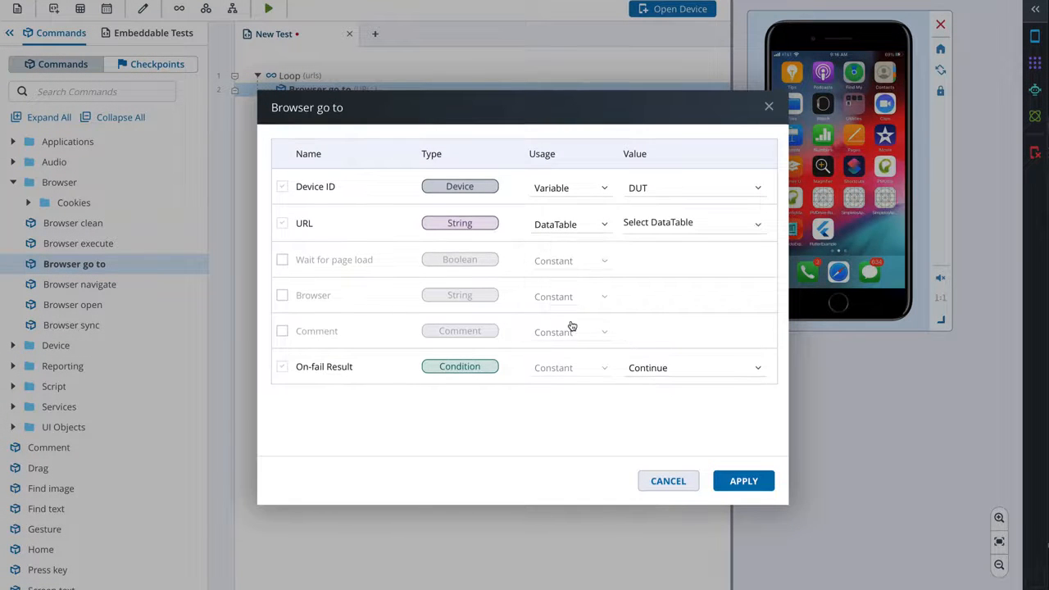
click(694, 228)
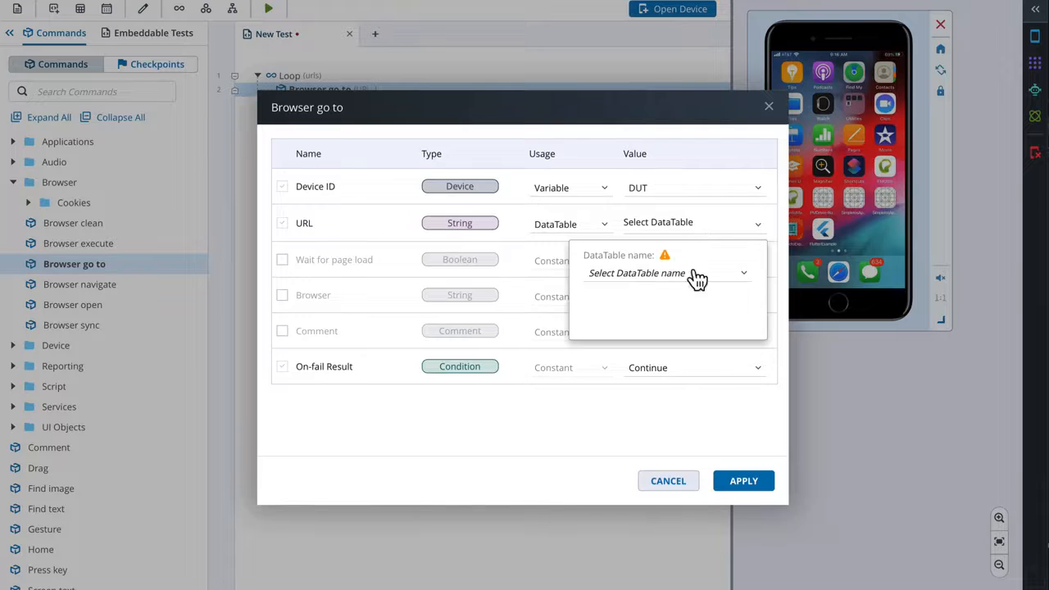
click(691, 273)
click(627, 338)
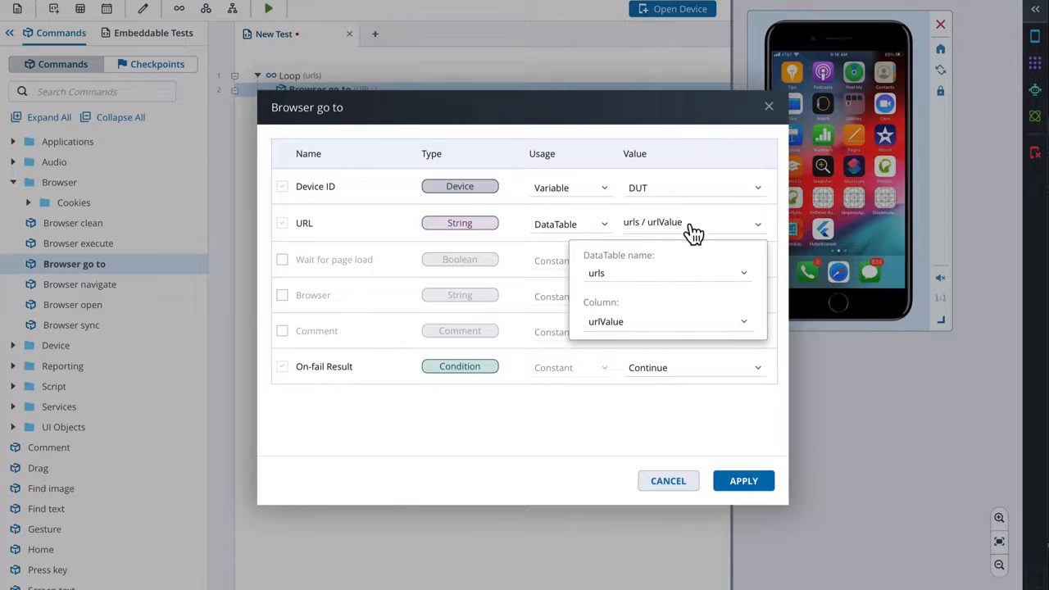
click(744, 485)
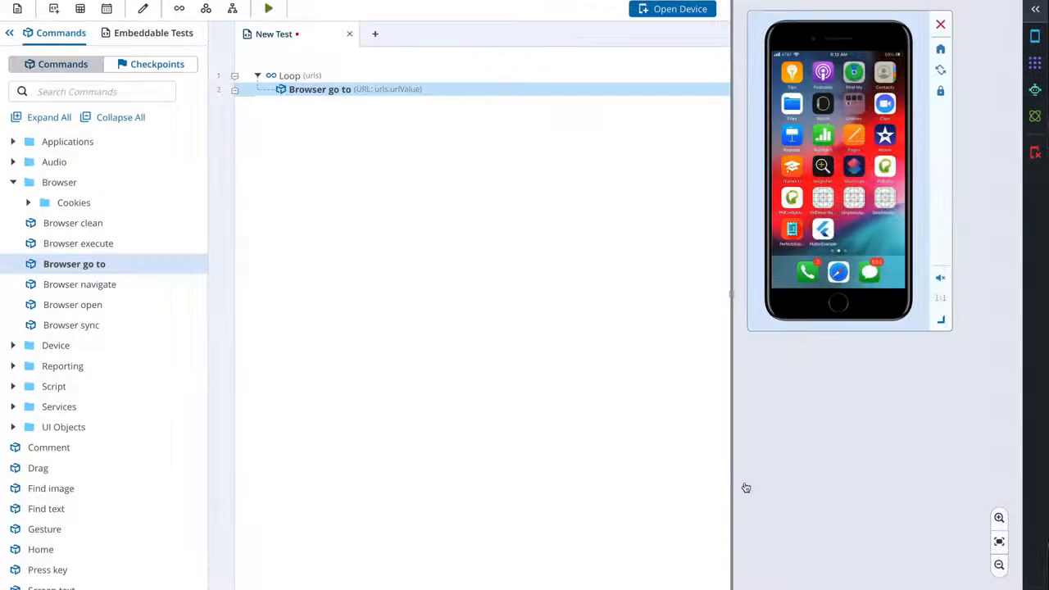
- Run the looped test on the iPhone-8 with the Url example DataTable and open its report
click(270, 12)
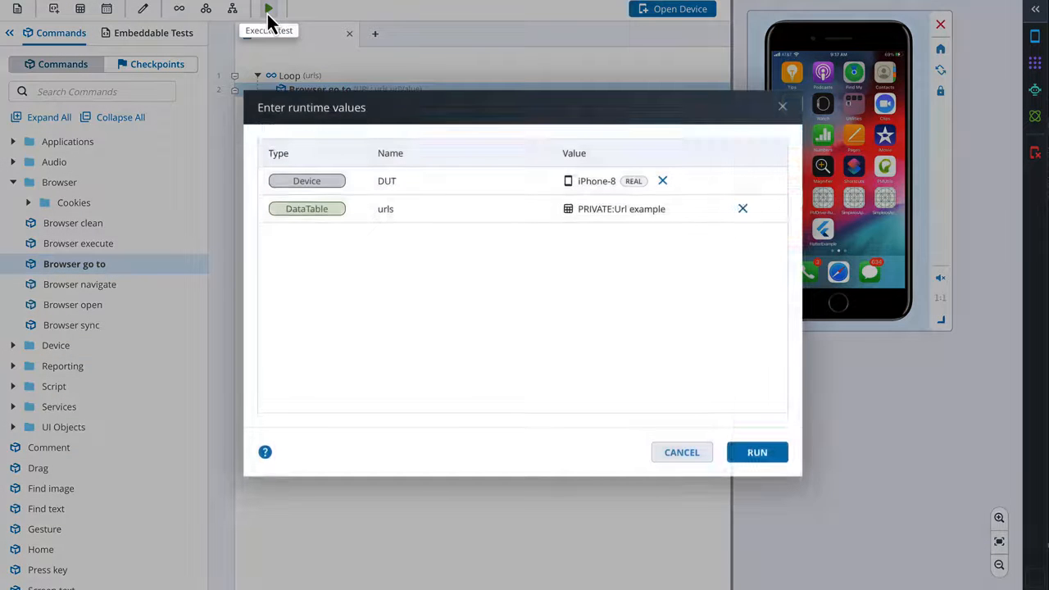
click(758, 454)
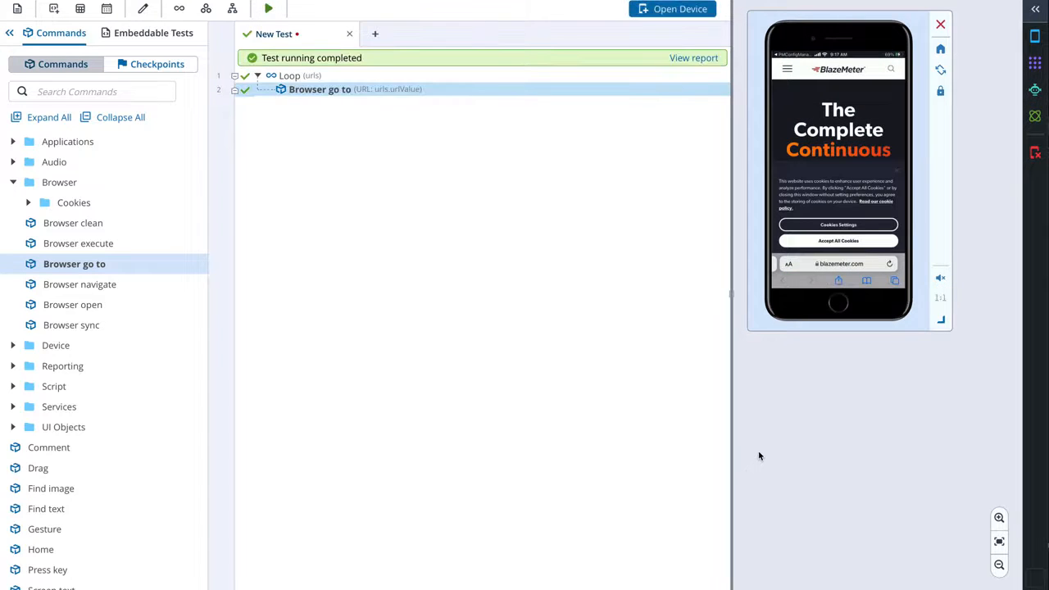
click(694, 59)
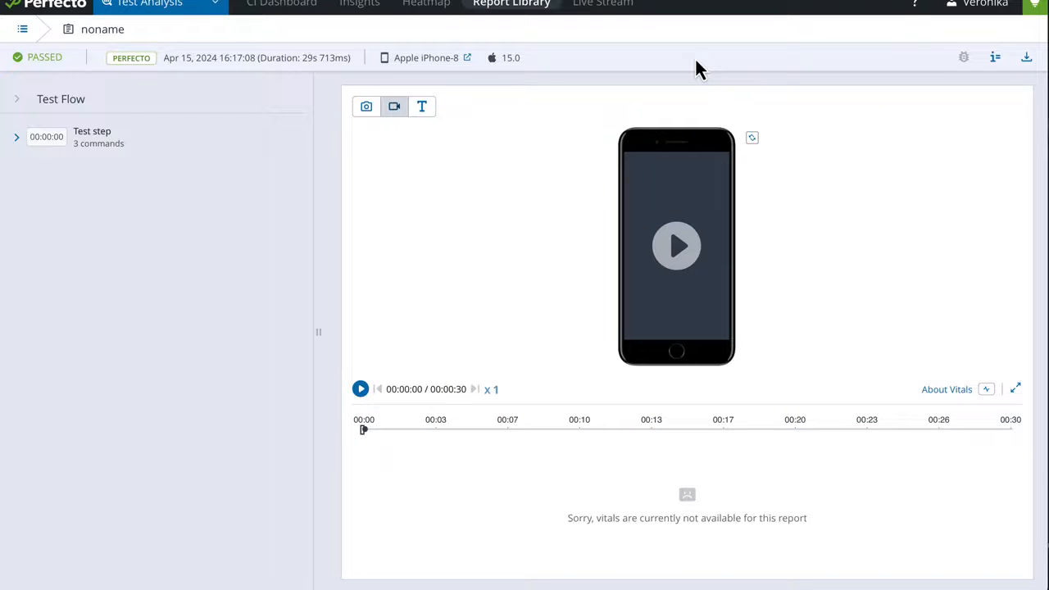
- Expand the test step in the report and examine the URL parameter of each Browser go to command
click(18, 139)
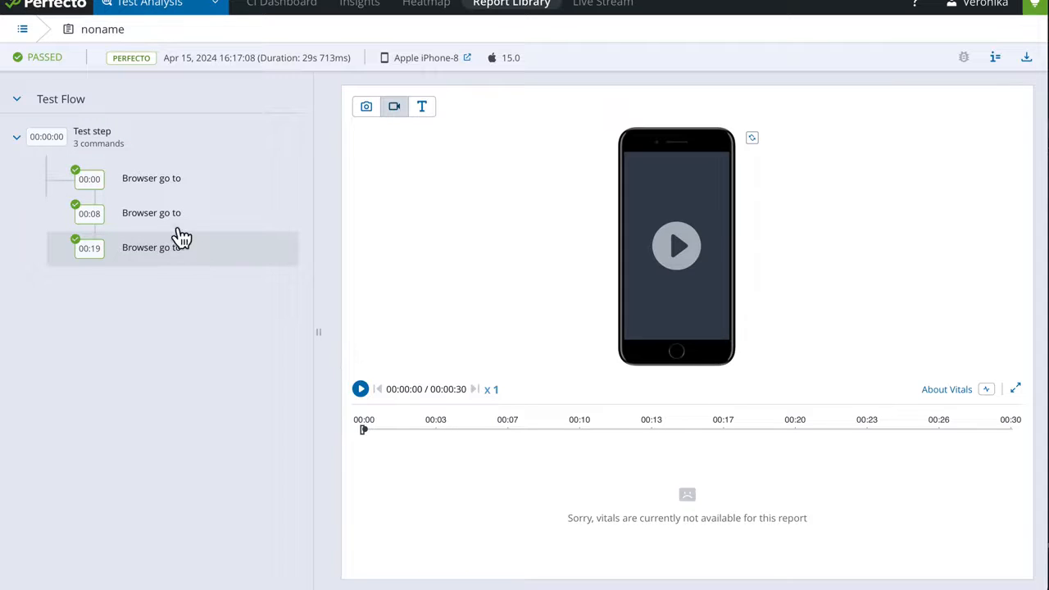
click(176, 182)
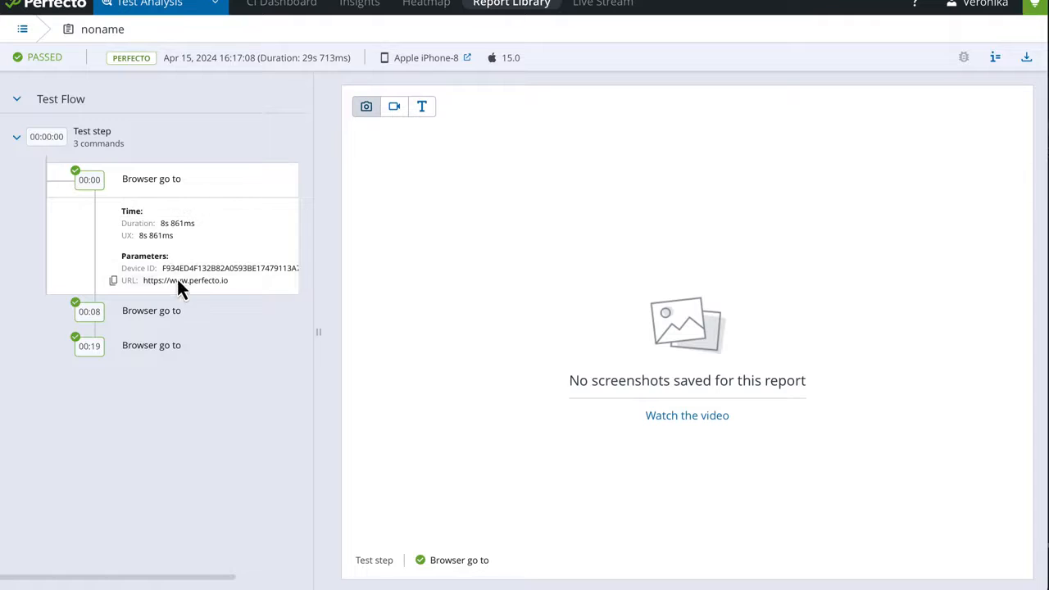
click(183, 312)
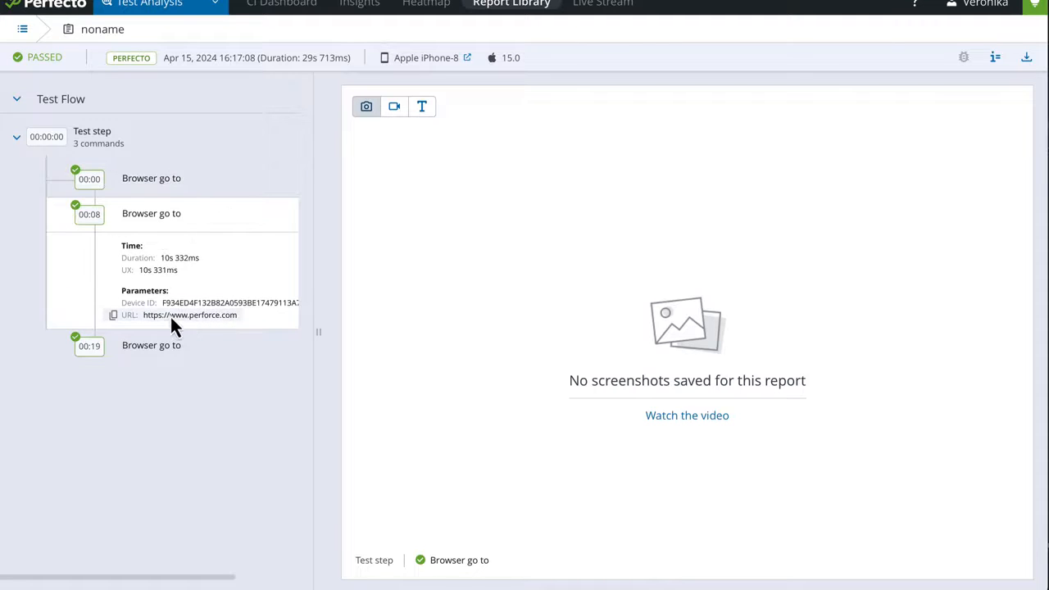
click(162, 350)
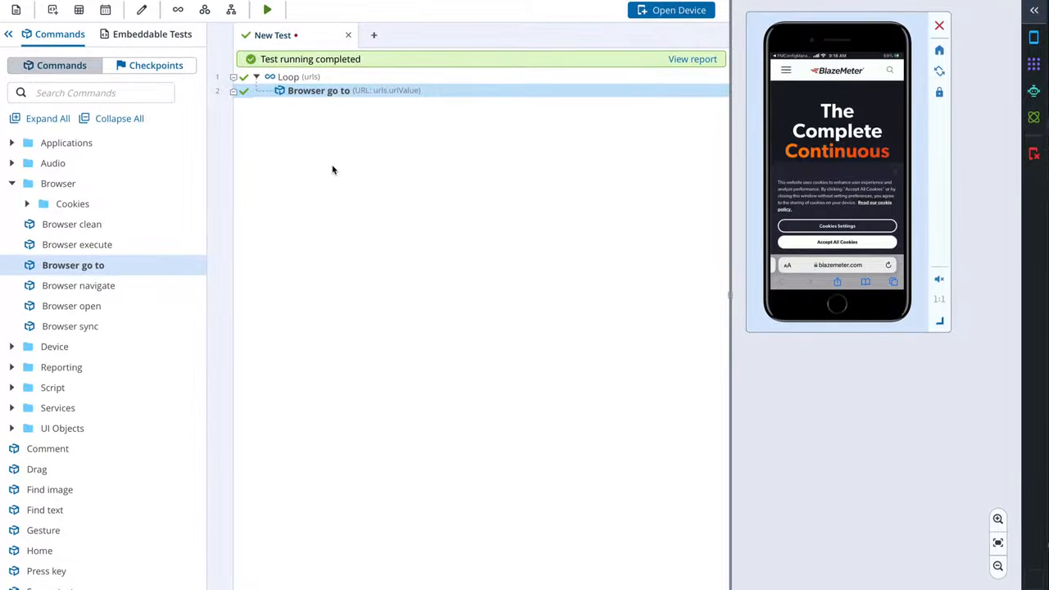
- Open the Url example DataTable from My DataTables for editing
click(79, 10)
click(96, 69)
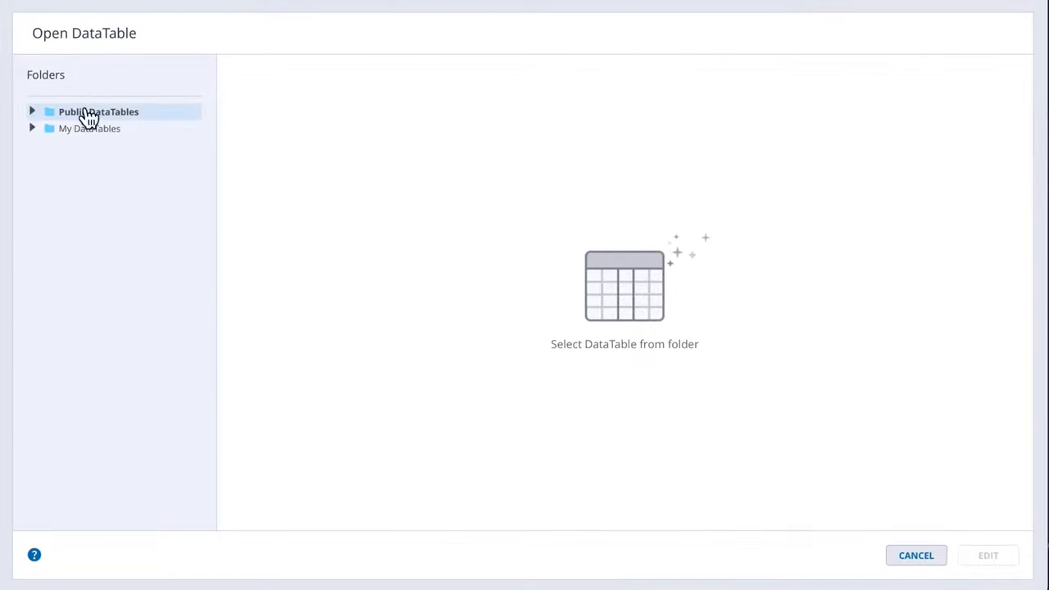
click(31, 128)
click(107, 147)
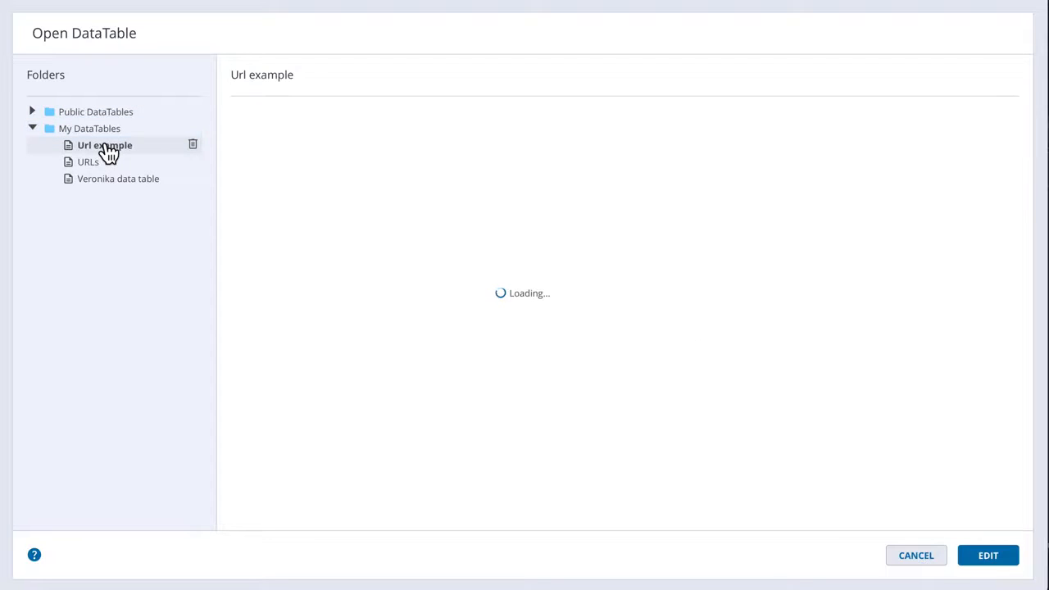
click(981, 562)
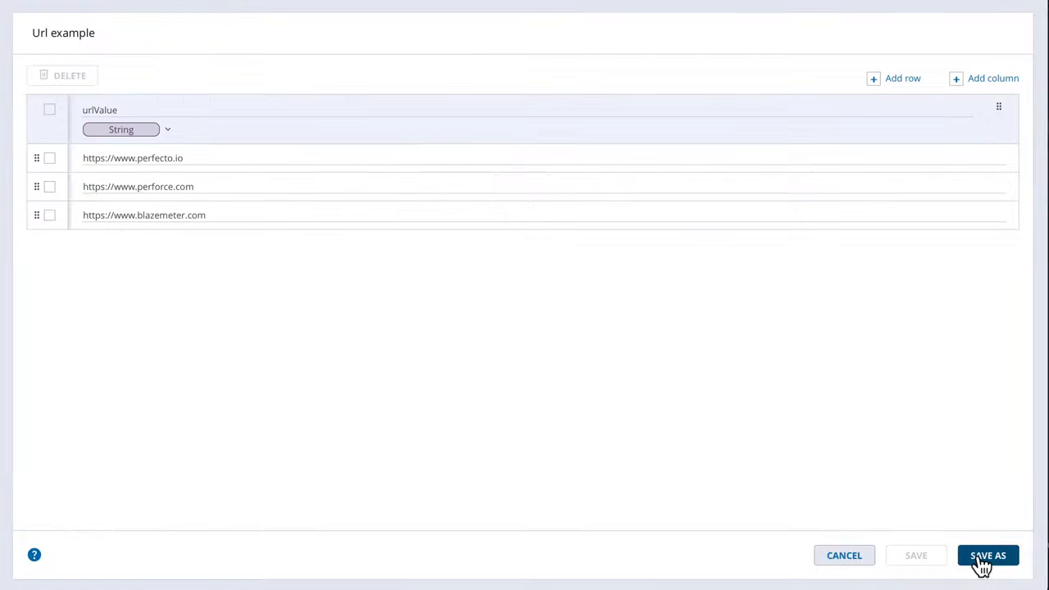
click(49, 214)
click(63, 78)
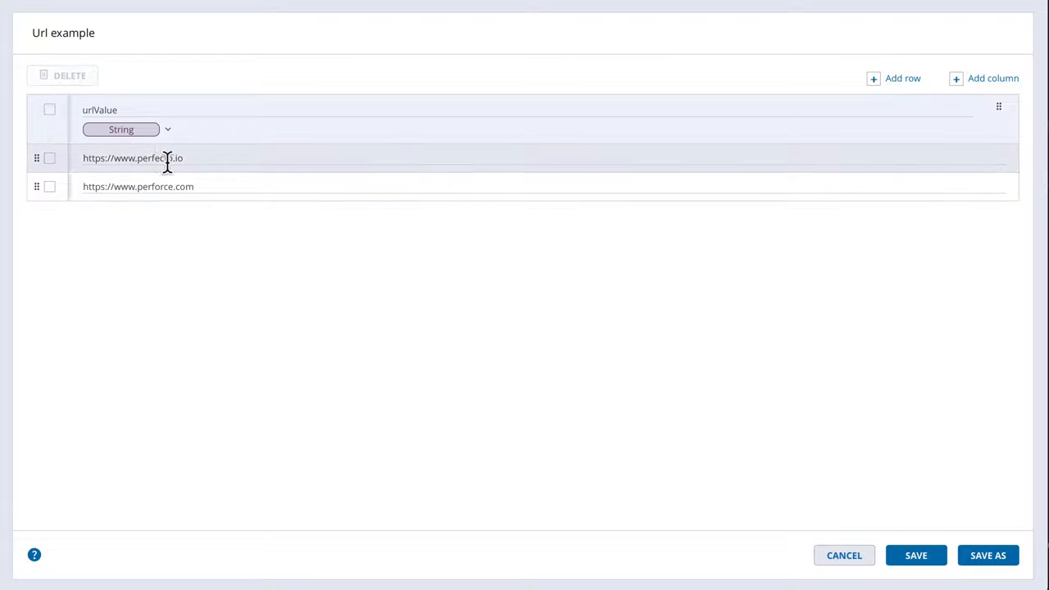
click(916, 555)
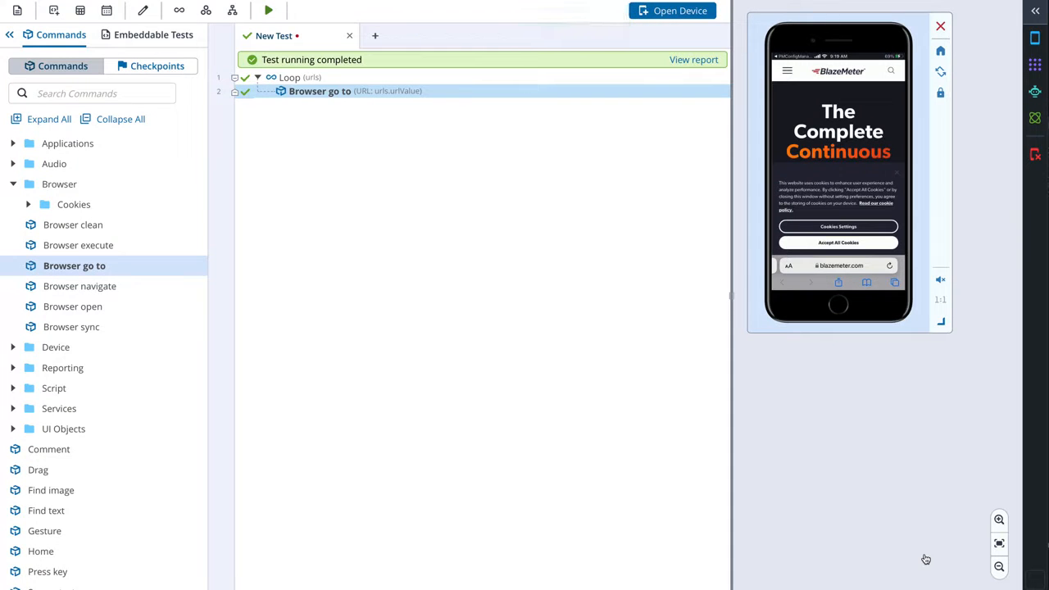
- Rerun the looped test on the iPhone-8 with the edited Url example DataTable and open the new report
click(267, 10)
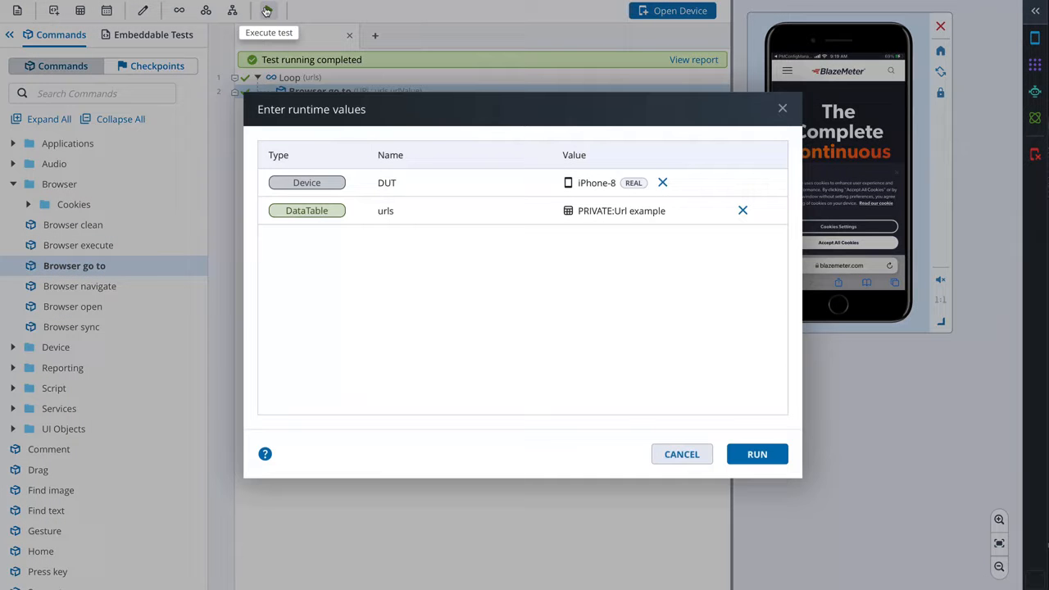
click(747, 460)
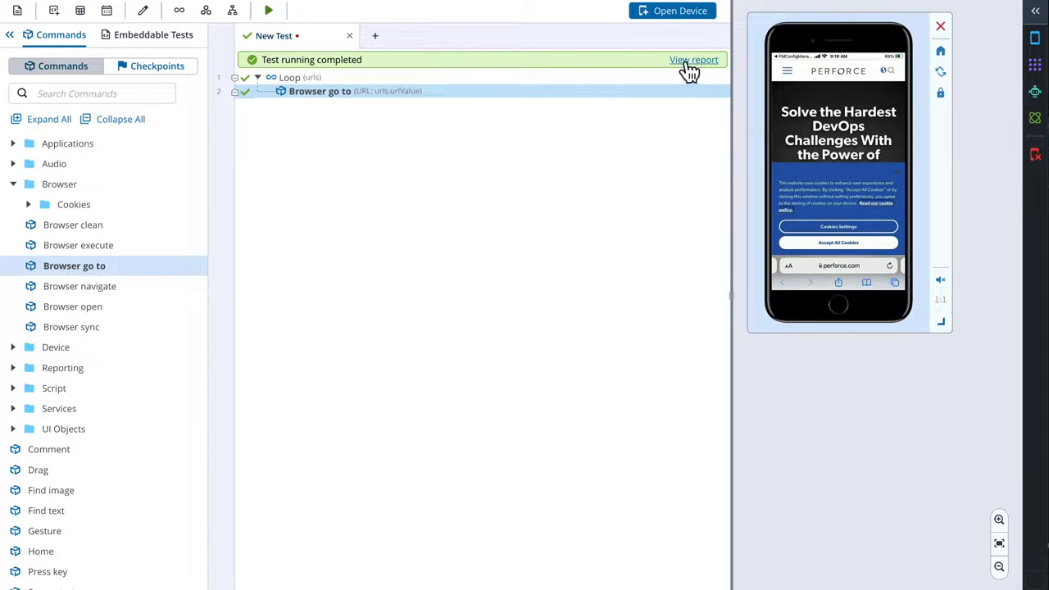
click(692, 60)
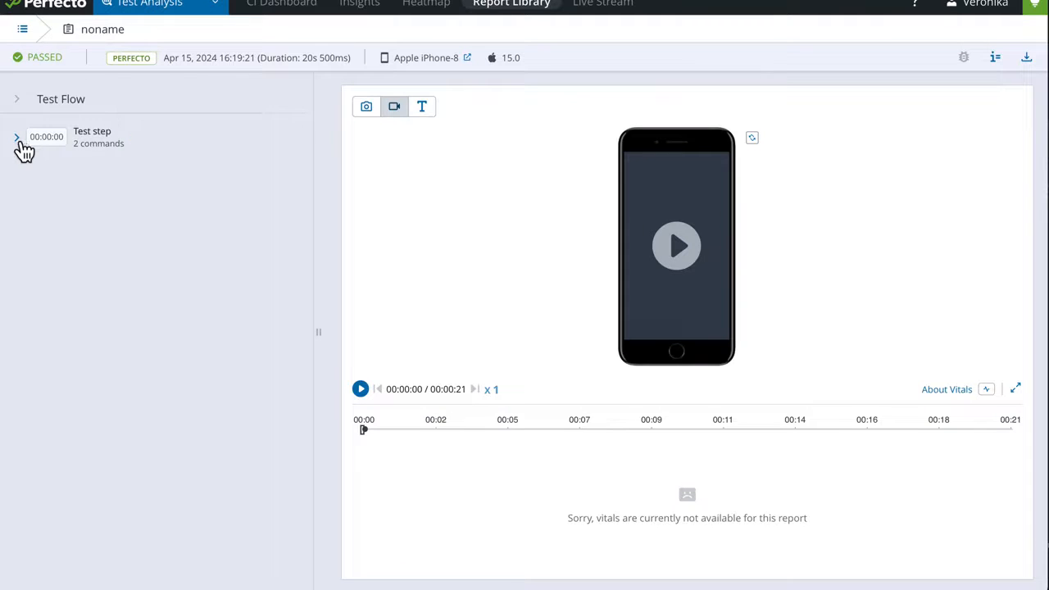
- Expand the test step in the new report and check the URL parameter of both Browser go to commands
click(17, 139)
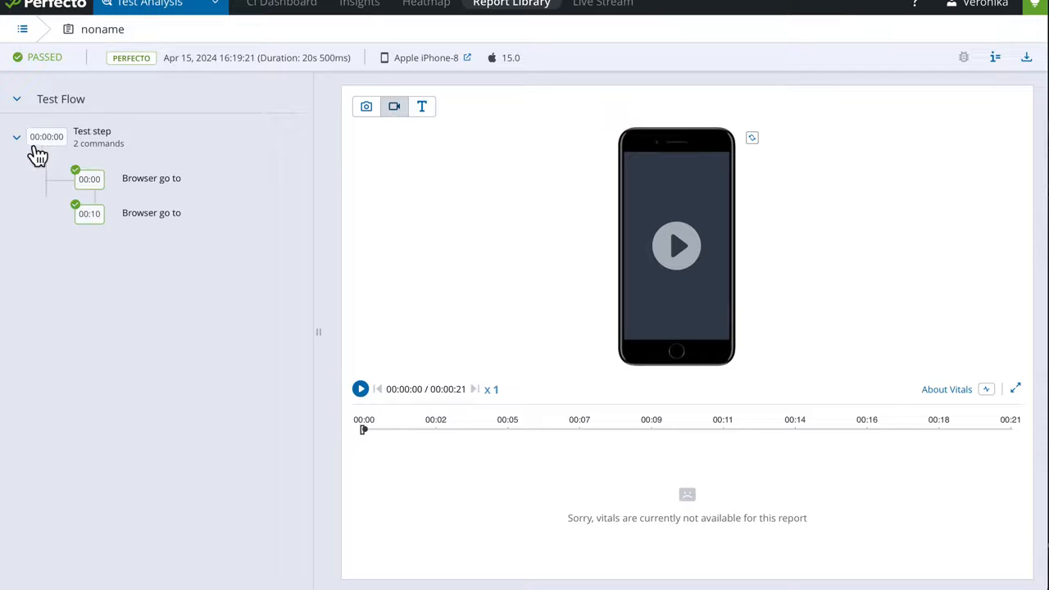
click(143, 187)
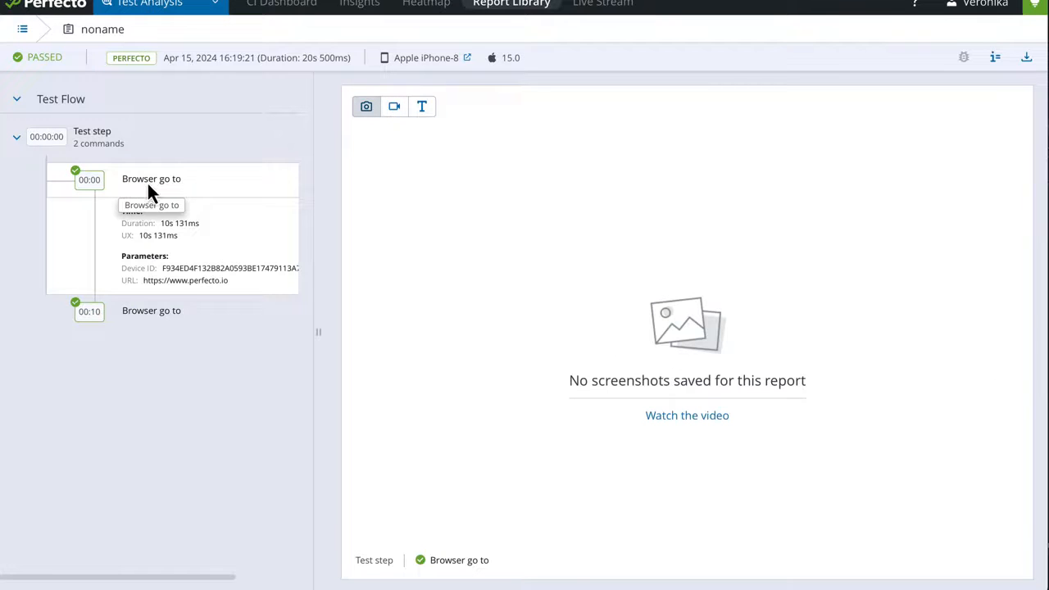
click(172, 316)
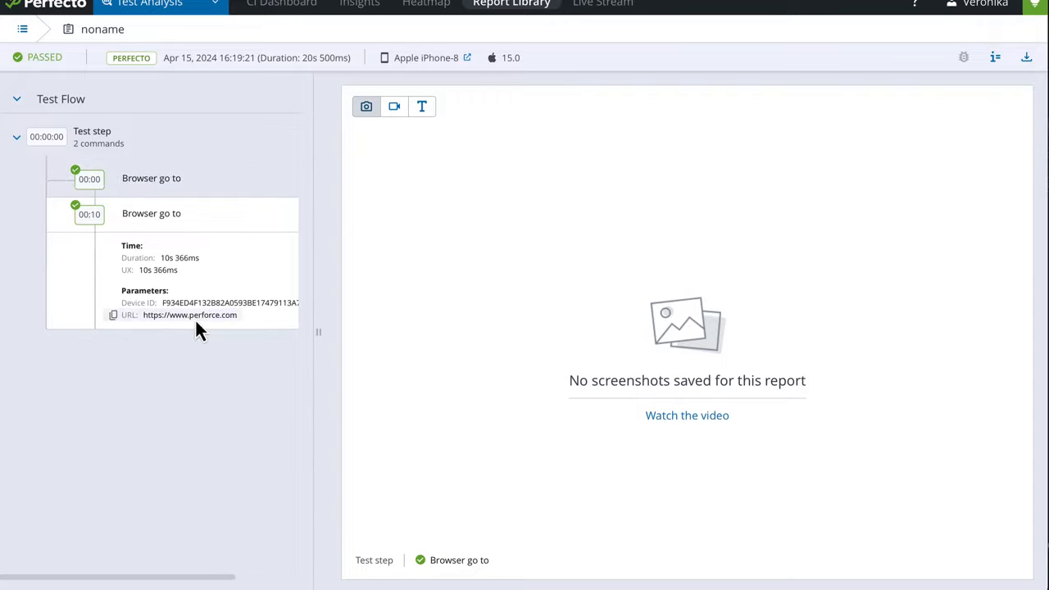